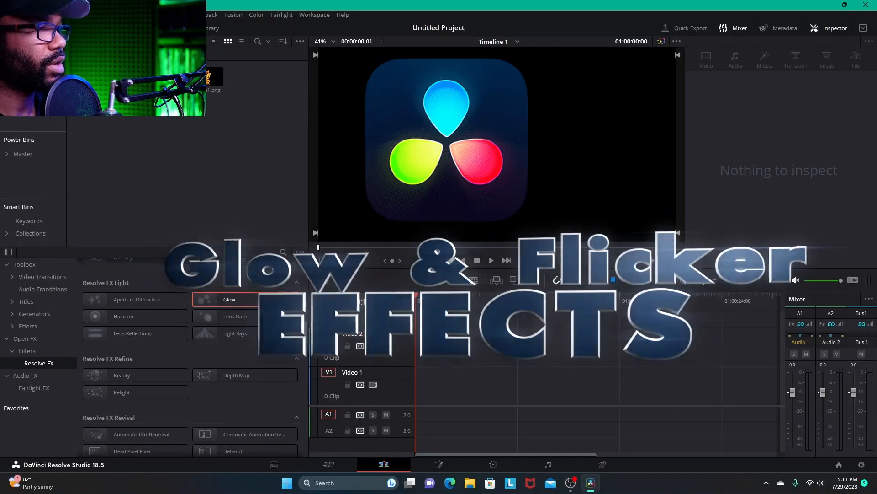
- Place batman_PNG96.png at the start of Video 1 and extend the clip to a duration of 16:04
drag(215, 77, 493, 382)
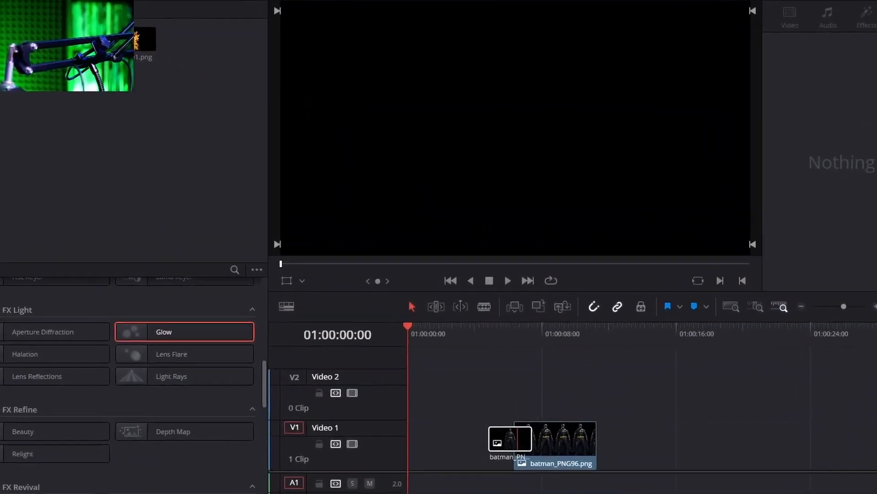
drag(510, 438, 402, 441)
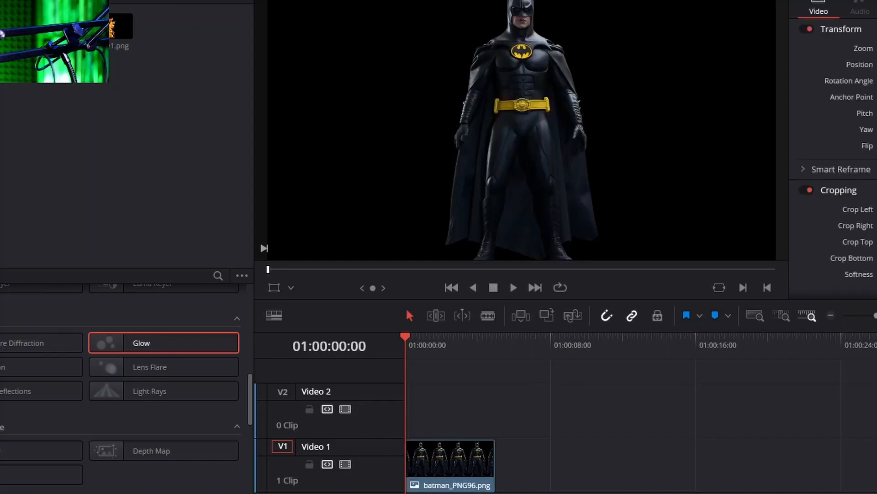
drag(494, 459, 679, 459)
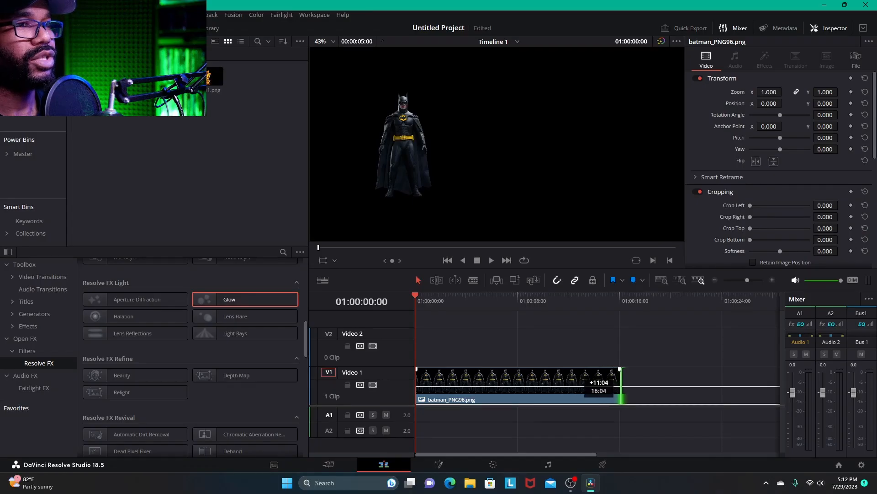
drag(621, 386, 621, 386)
click(542, 297)
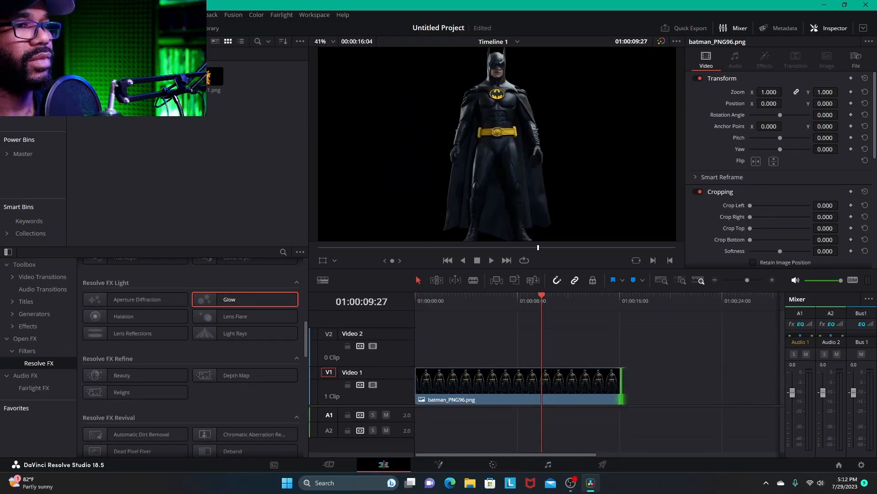
drag(576, 297, 622, 297)
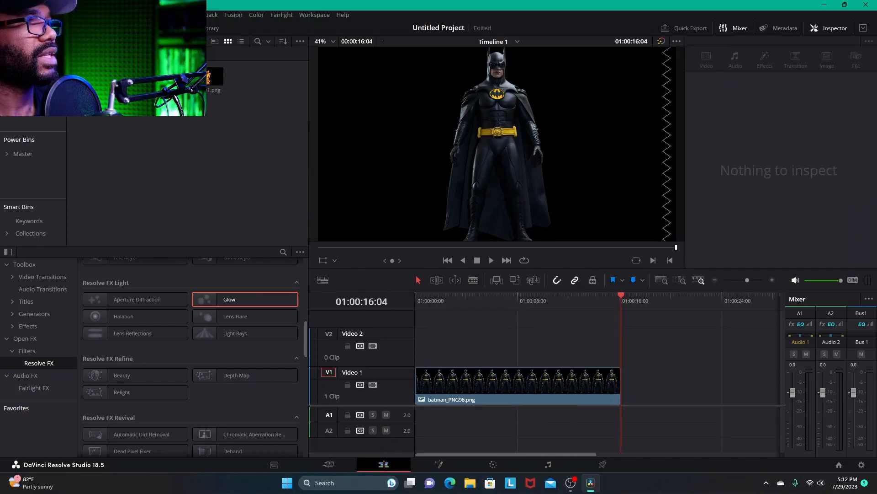
- Add the flame_line_overlay clip on Video 2, unlink its audio and delete the audio clip
drag(598, 304, 660, 343)
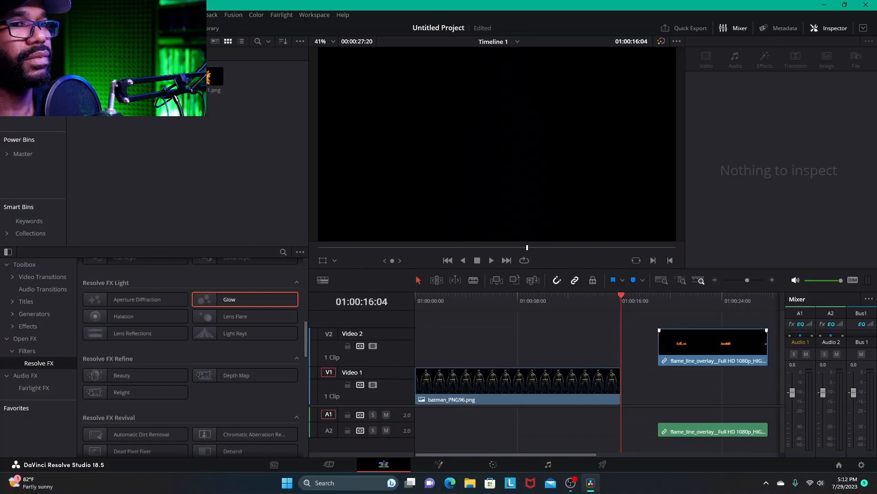
right_click(702, 349)
click(727, 341)
click(713, 388)
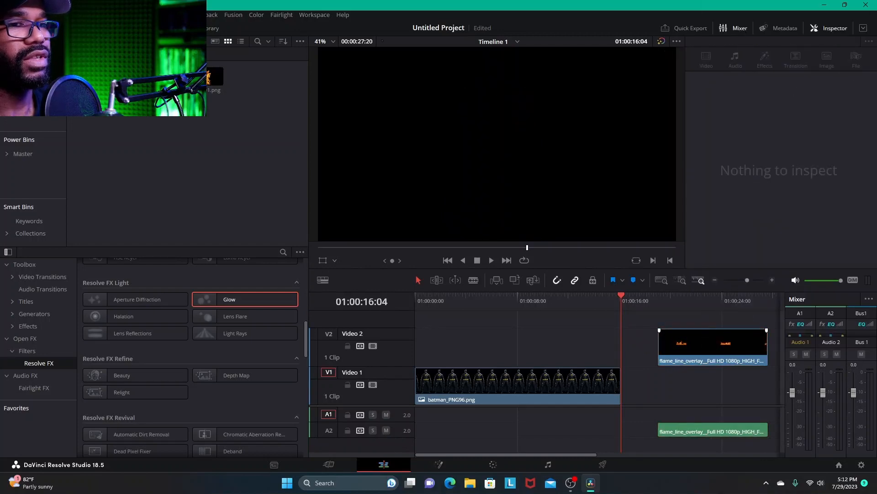
right_click(688, 432)
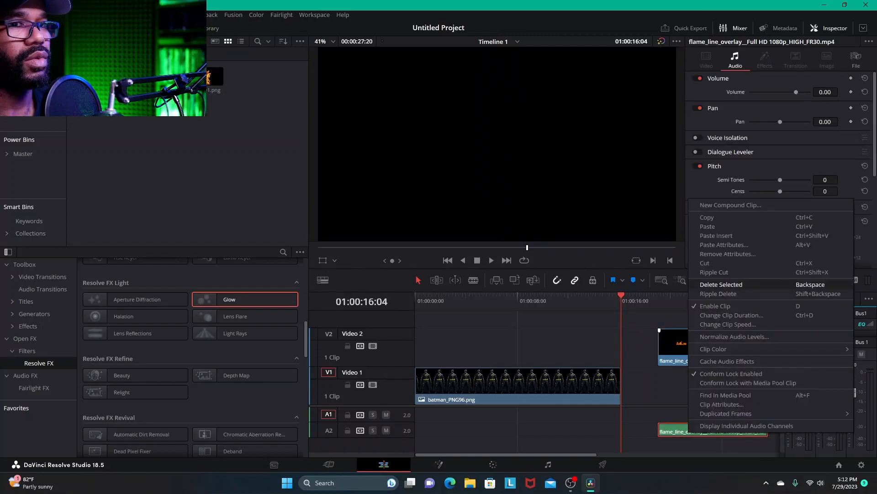
click(722, 284)
- Move the flame overlay to the start of Video 2 and set its zoom to 2.000 and Y position to -296.000
drag(736, 352, 493, 365)
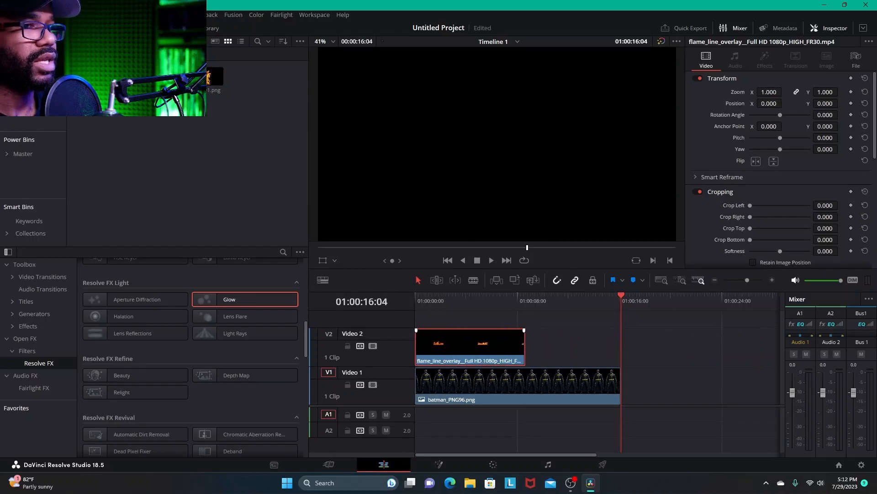
click(428, 298)
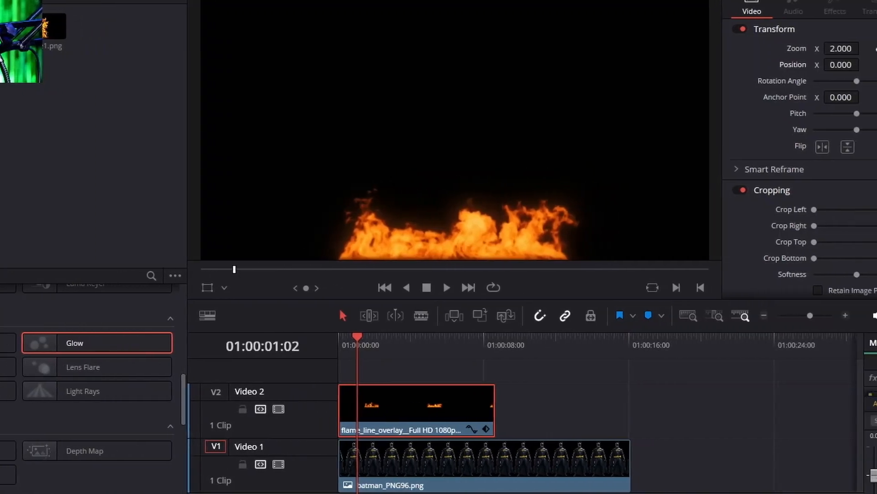
- Set the flame overlay clip's composite mode to Add
scroll(800, 159, down, 3)
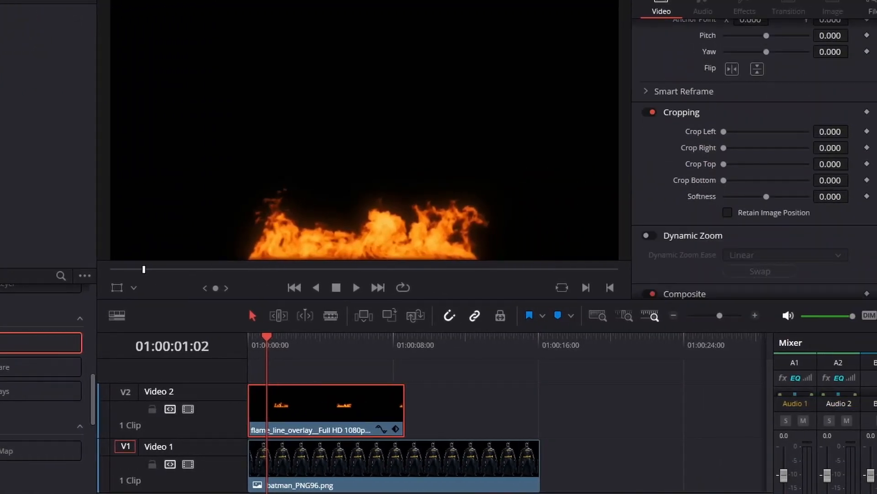
key(Home)
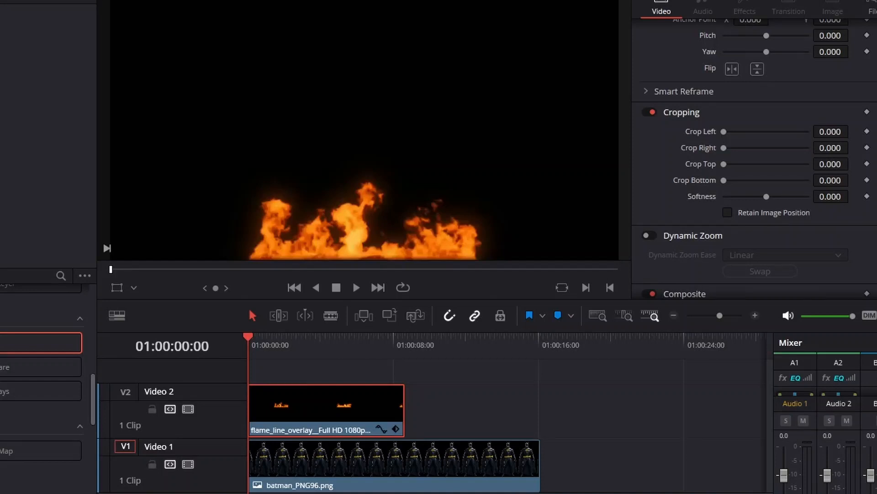
scroll(754, 160, down, 3)
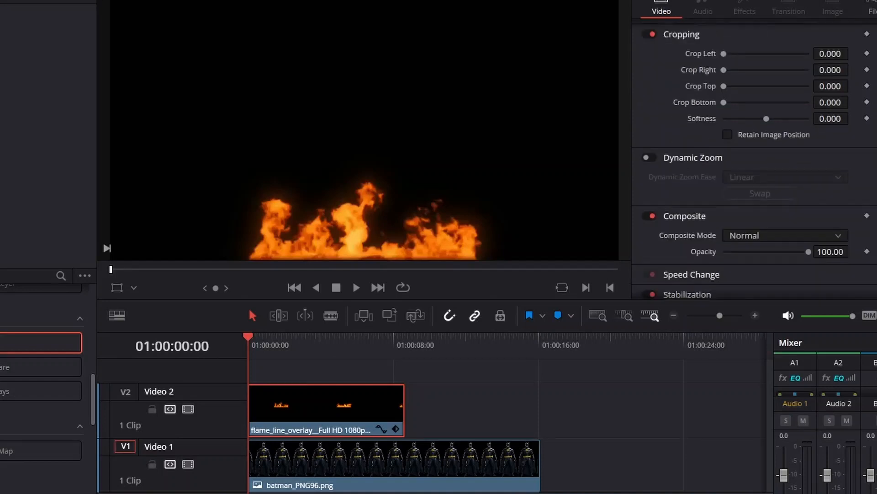
click(785, 235)
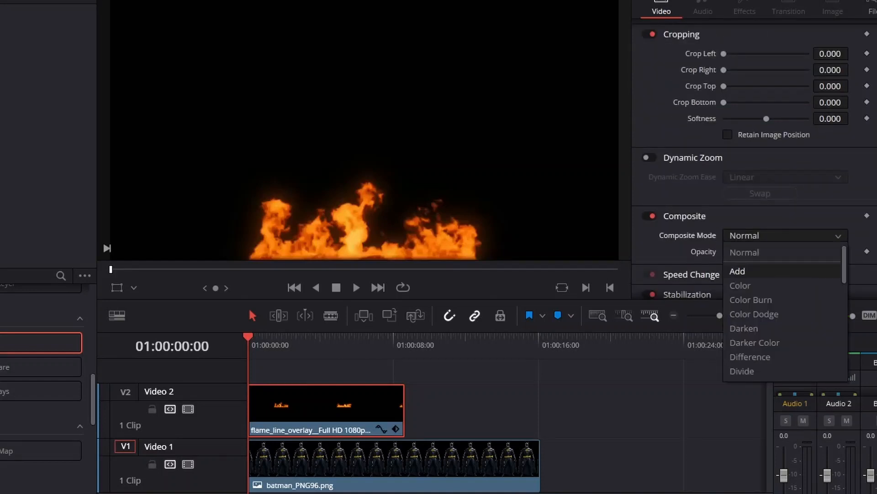
click(740, 268)
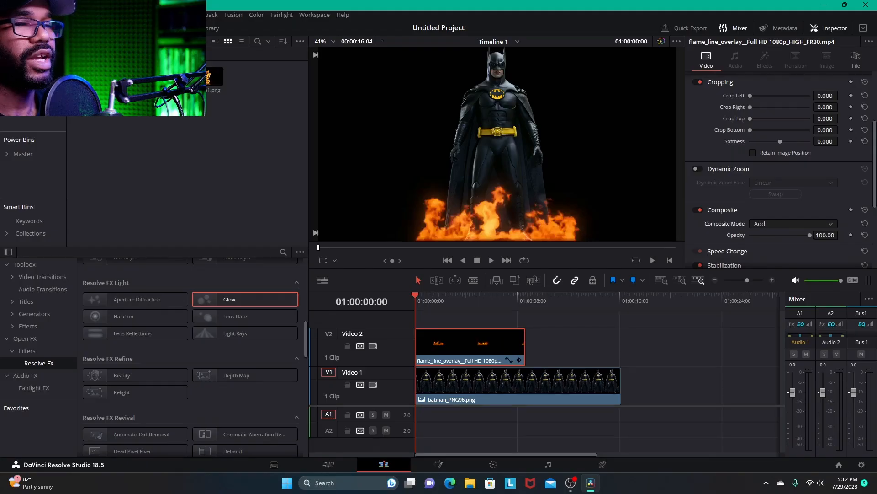
- Scale the Batman clip on Video 1 to a zoom of 0.590 and set its Y position to -206.000
click(518, 386)
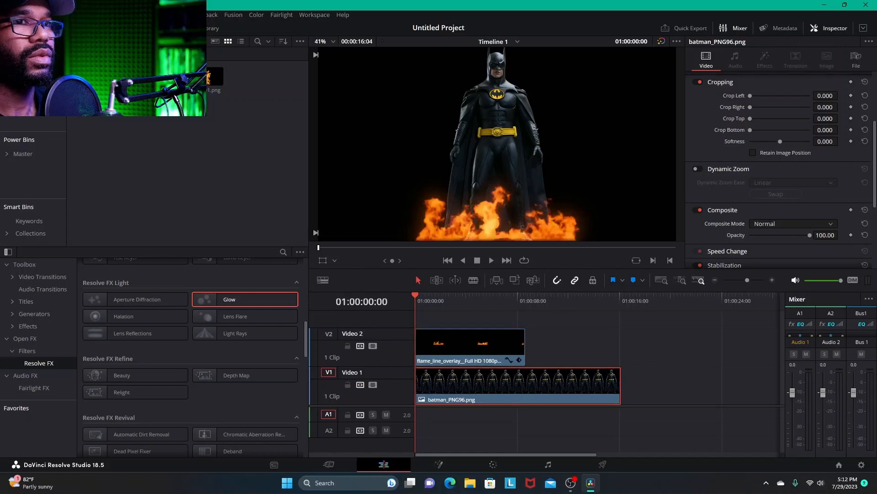
scroll(779, 160, up, 3)
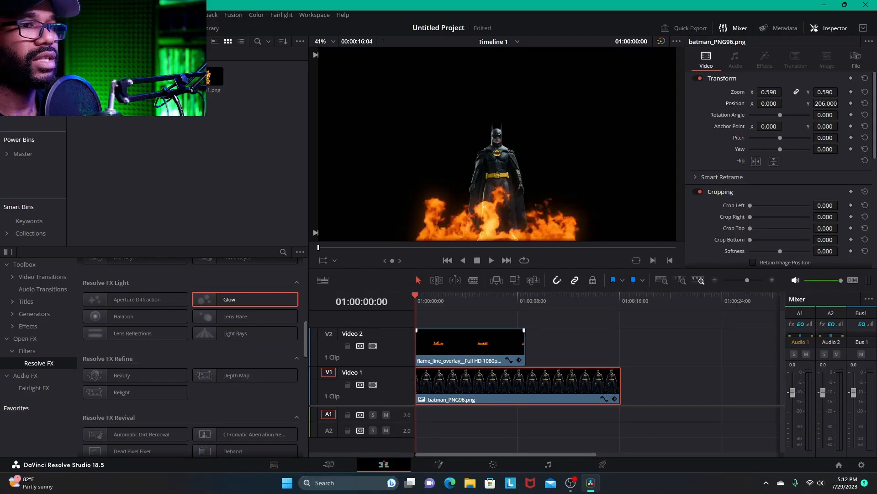
- Duplicate the flame overlay directly after the first one on Video 2 and extend the Batman clip to match, at 17:10
right_click(482, 345)
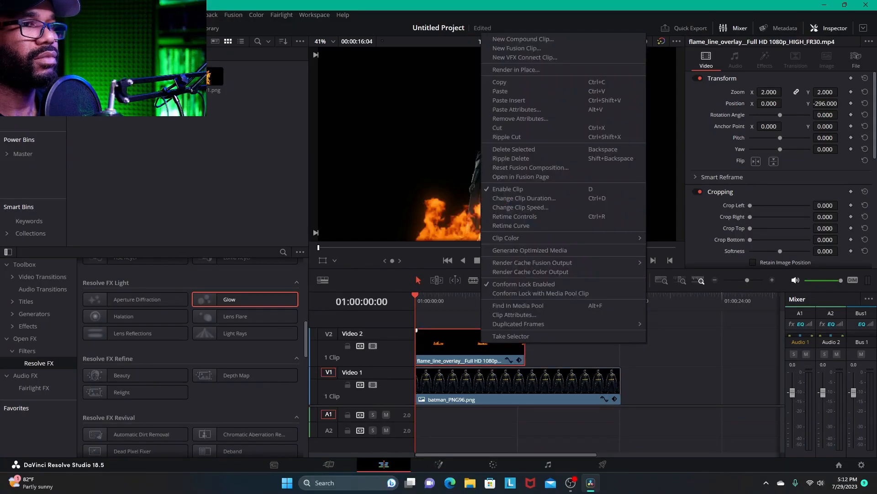
key(Escape)
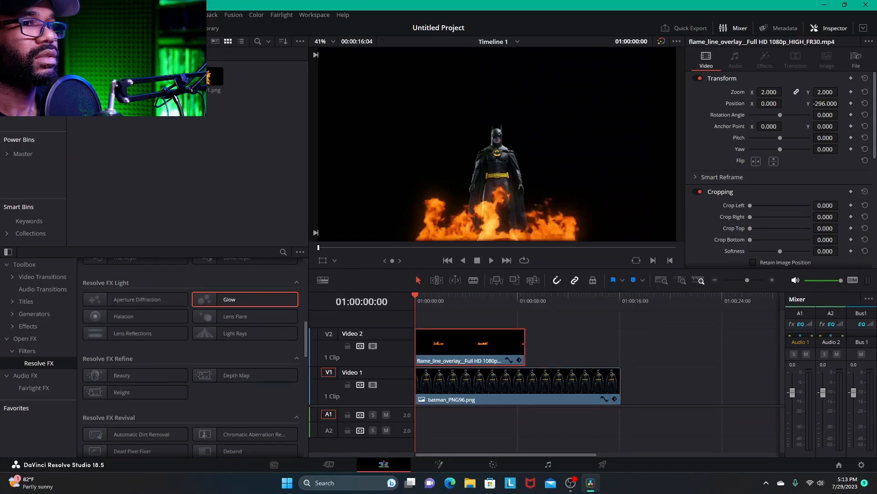
key(Down)
right_click(536, 343)
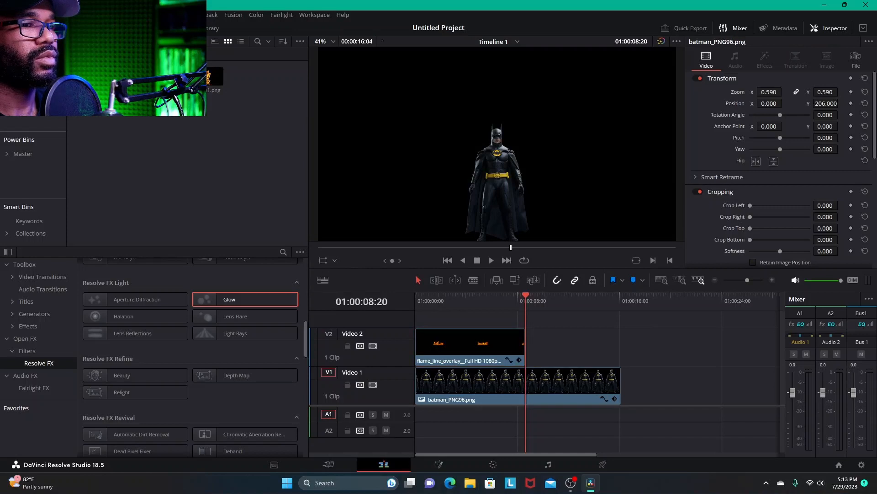
key(ctrl+v)
drag(619, 388, 636, 389)
- Play the timeline from the start to review Batman combined with the flames
key(Home)
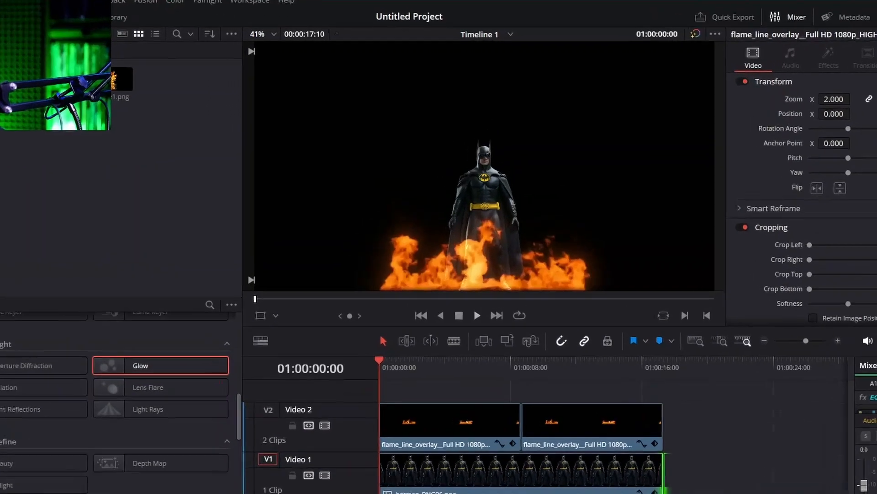
key(space)
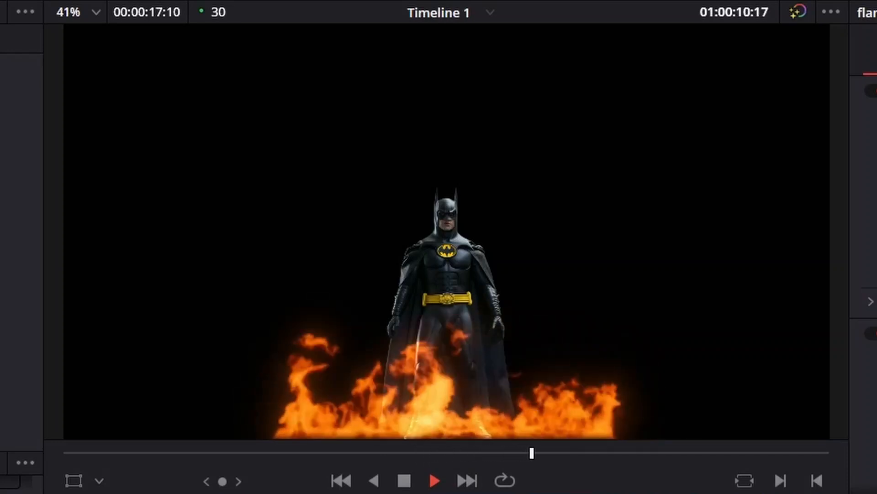
key(space)
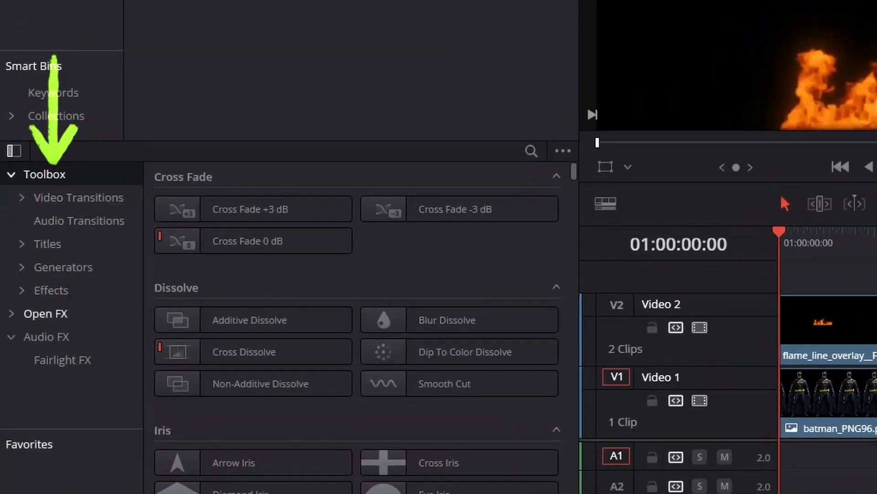
- Show the Resolve FX filters from the Open FX effects library
click(11, 314)
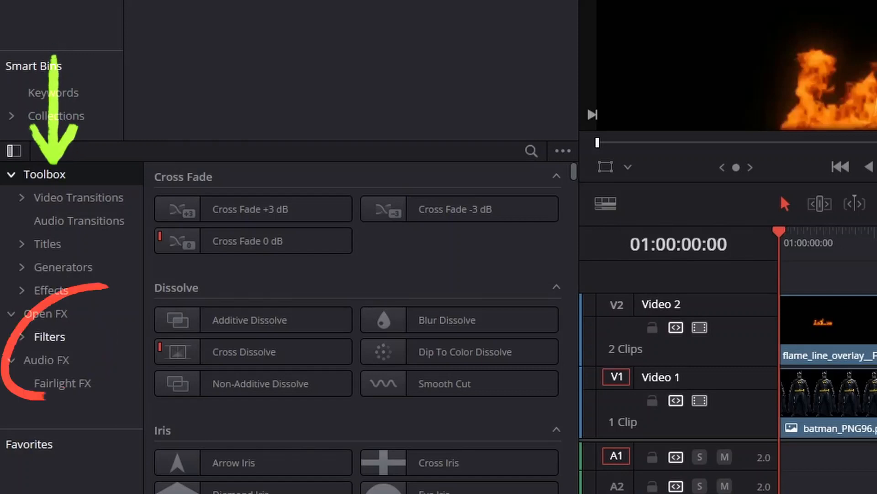
click(22, 336)
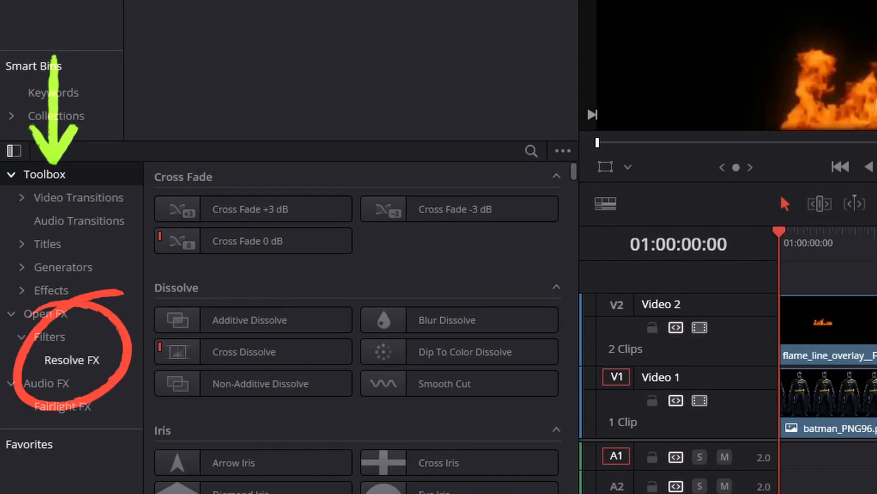
click(72, 360)
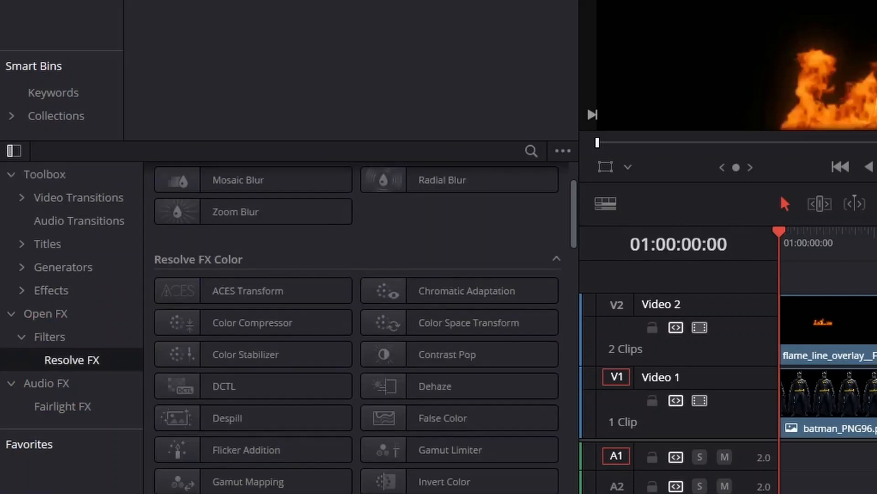
- Apply the Flicker Addition effect from the Resolve FX Color group to the Batman clip on Video 1
scroll(356, 320, up, 3)
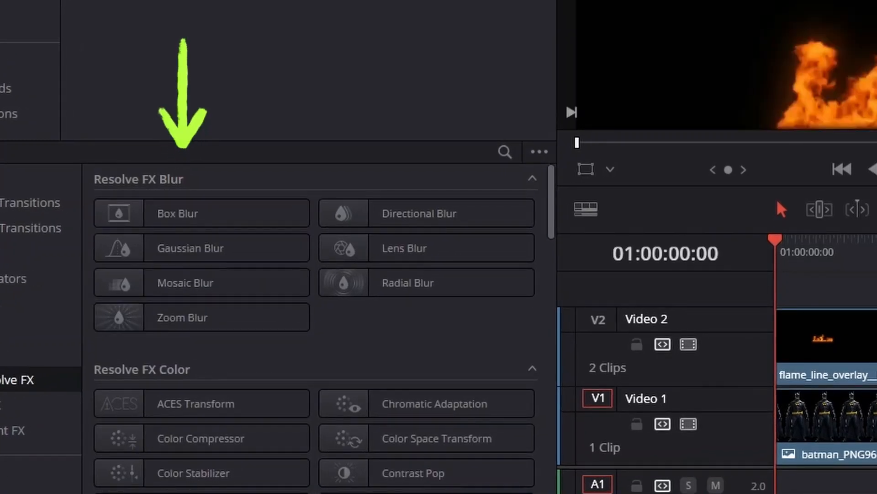
scroll(316, 320, down, 1)
scroll(427, 351, down, 4)
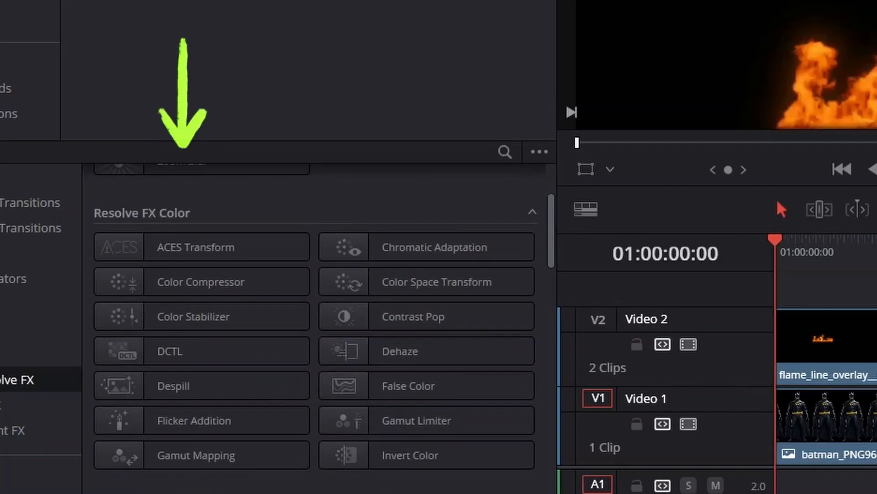
scroll(316, 320, down, 2)
scroll(428, 480, down, 6)
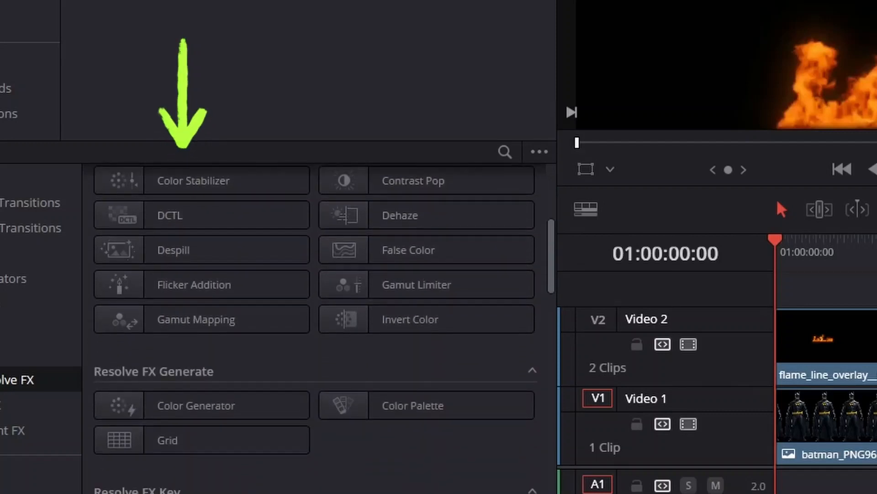
scroll(427, 480, up, 7)
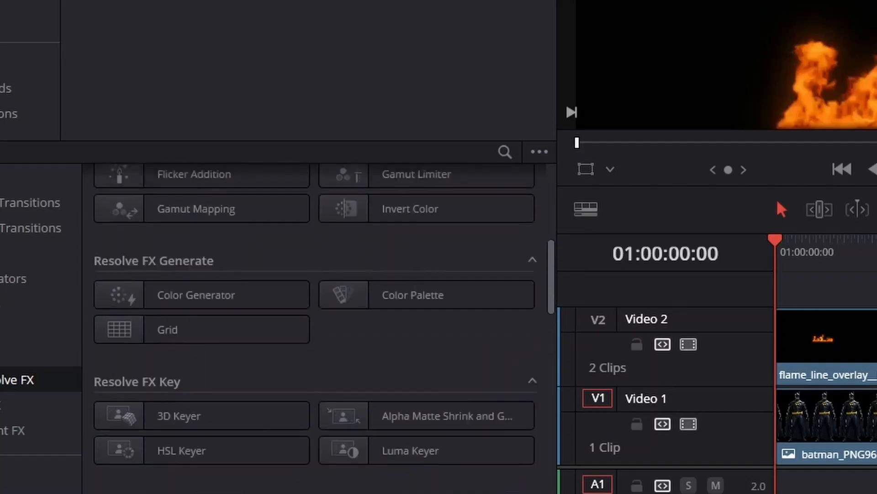
scroll(325, 328, down, 4)
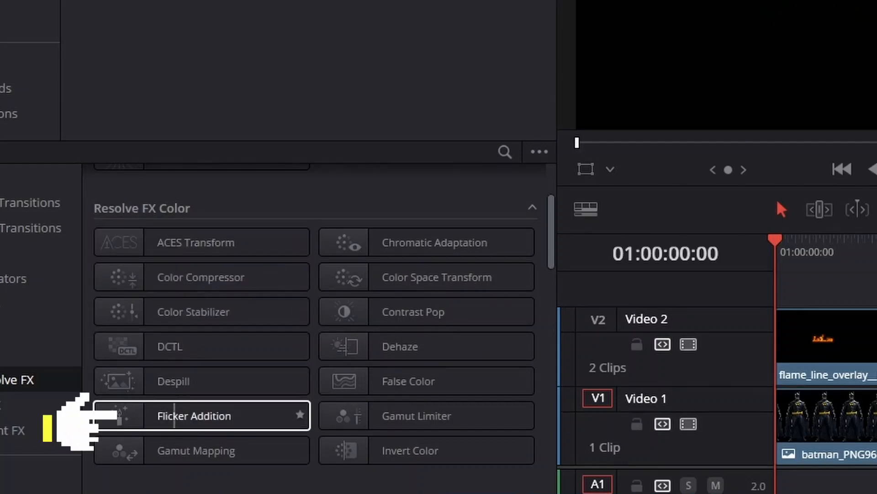
drag(194, 415, 876, 415)
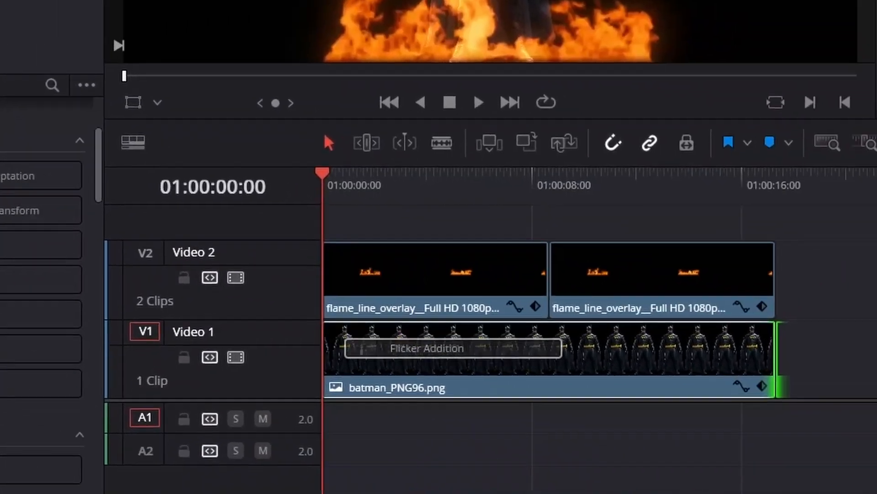
drag(453, 348, 541, 360)
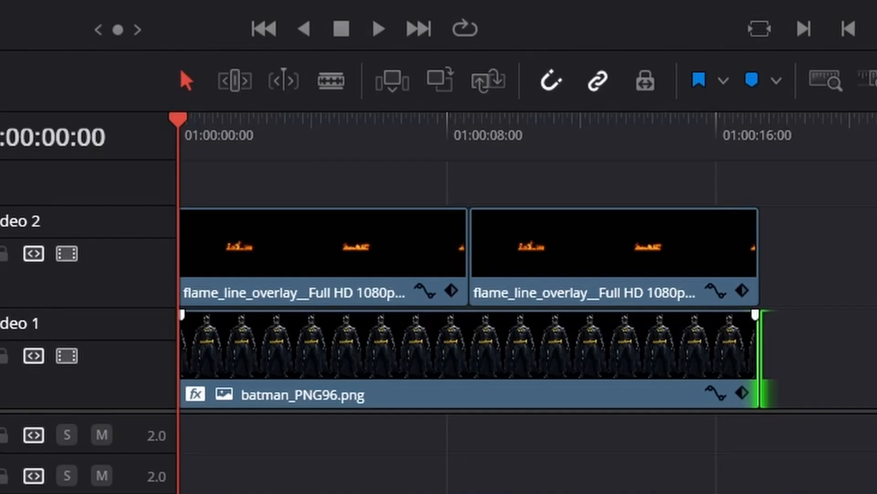
- Open the Flicker Addition settings of the Batman clip
click(553, 385)
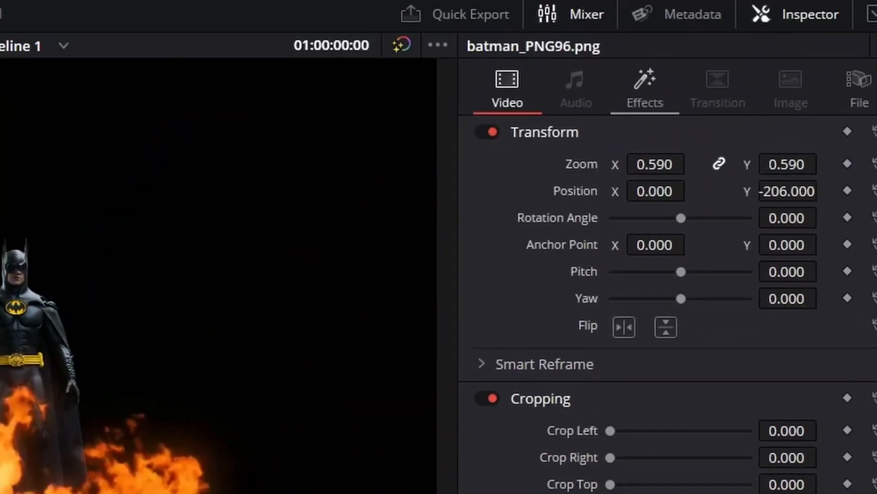
click(644, 89)
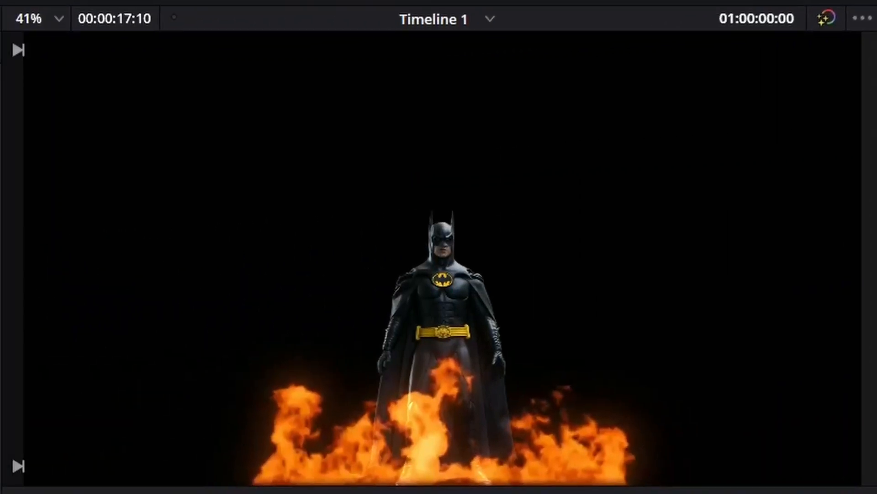
- Play the first seconds of the timeline to preview the flicker on Batman, and return the playhead to the start
key(space)
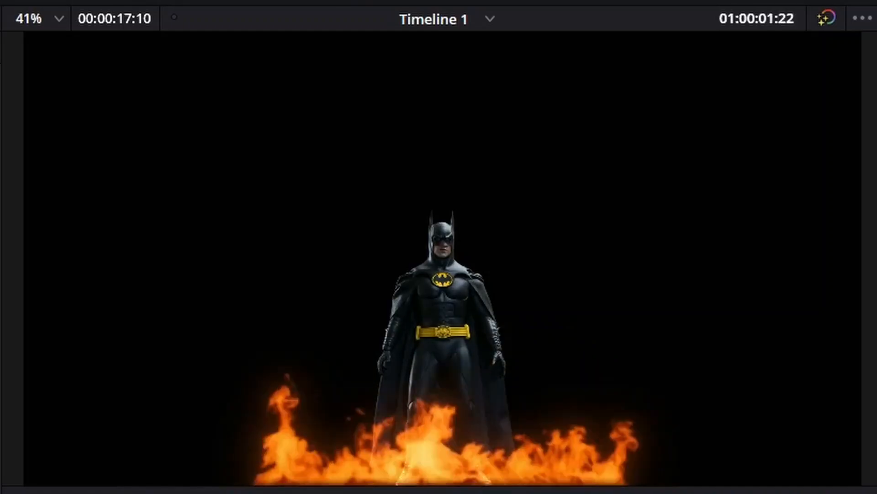
drag(432, 295, 415, 296)
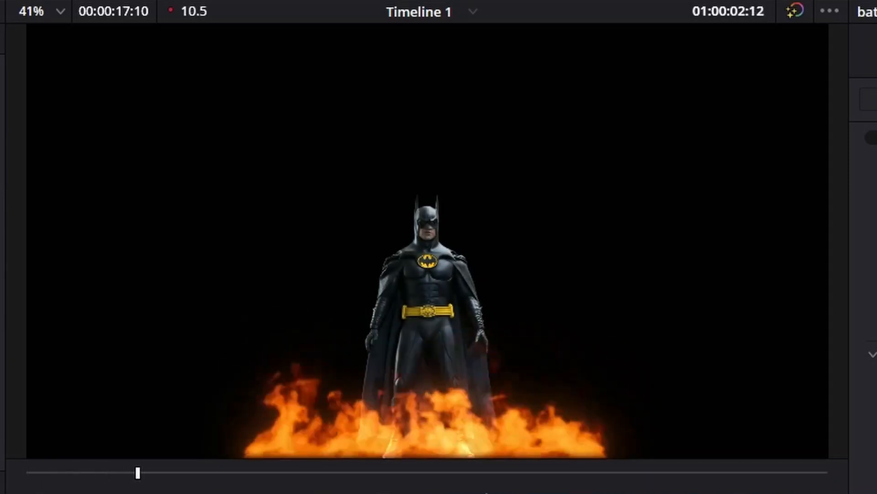
key(space)
key(j)
key(j)
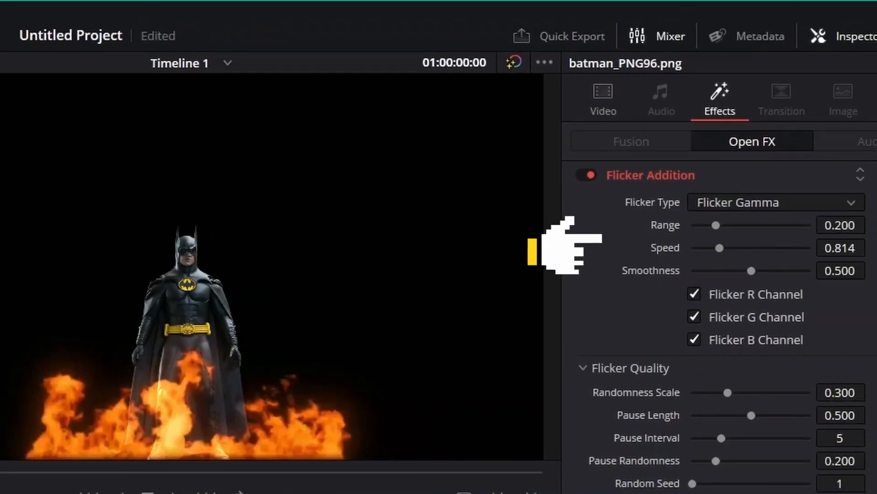
- Set the Flicker Addition's Smoothness to 0.643 and Speed to 0.868 while checking the playback, and save the project
drag(751, 271, 768, 271)
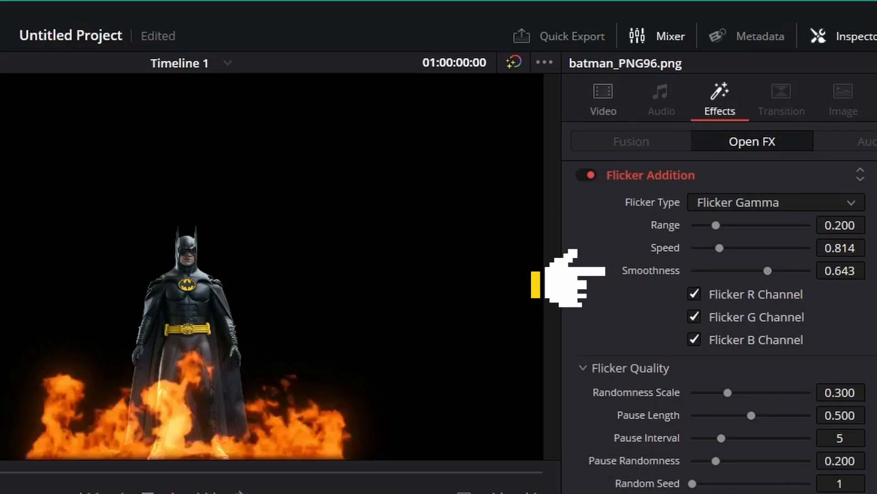
key(space)
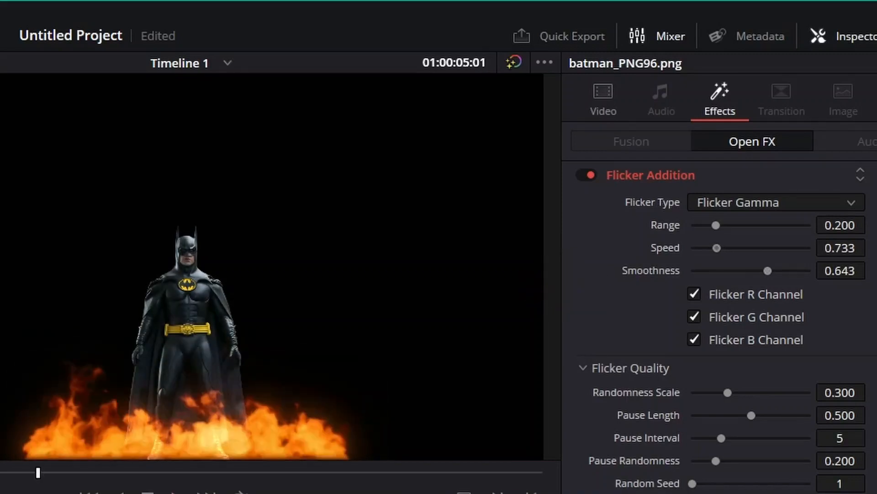
drag(717, 248, 721, 248)
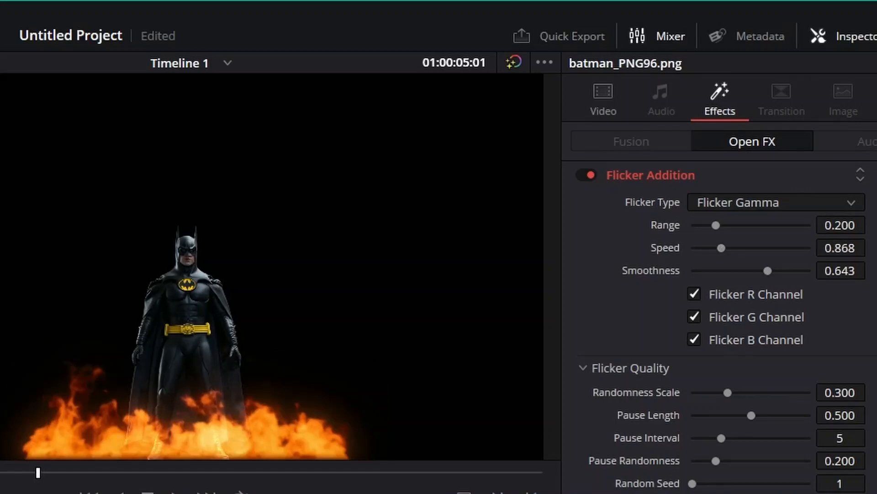
key(ctrl+s)
- Try a Flicker Addition Range of 0.613 with playback from the start, and reset Range to its default
drag(715, 225, 765, 224)
key(Home)
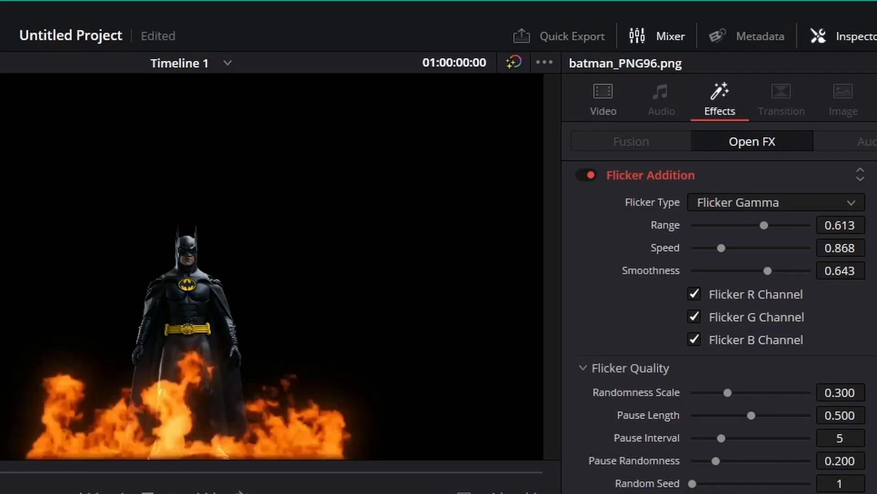
key(space)
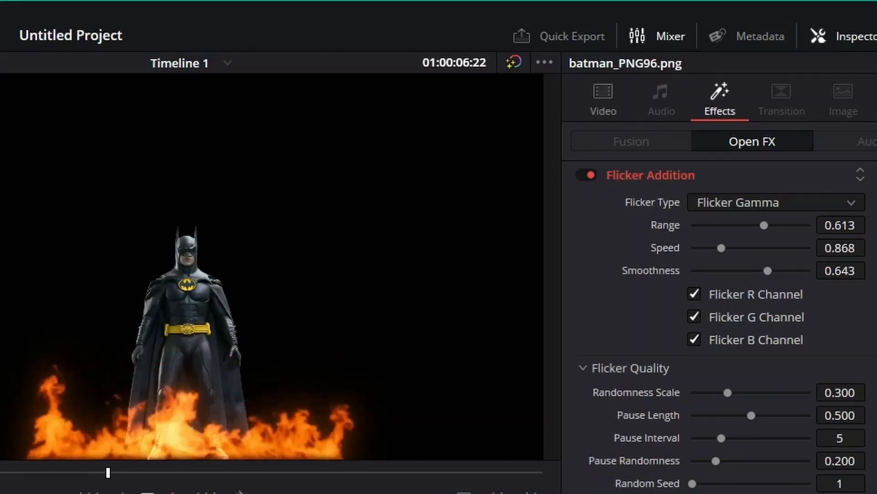
key(space)
key(Home)
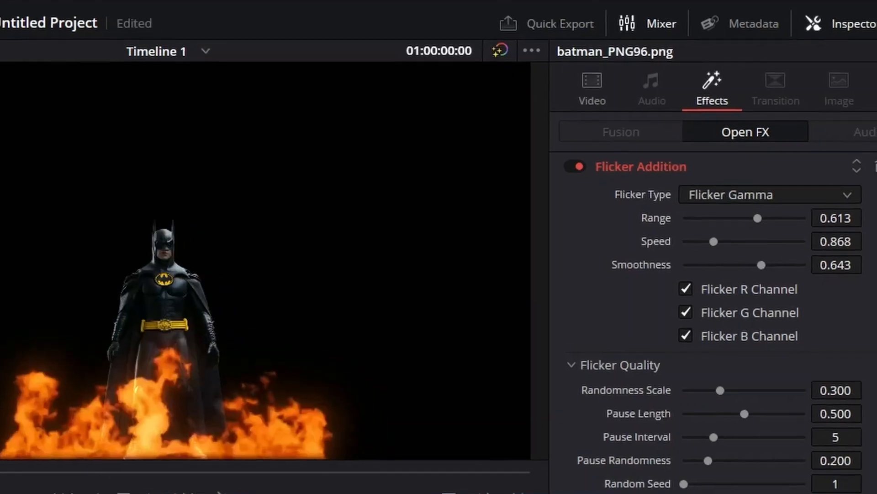
click(876, 225)
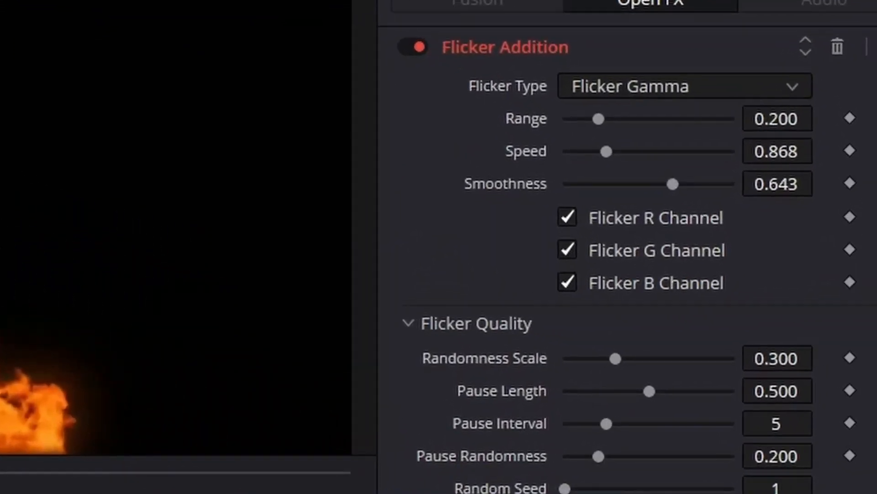
- Play the timeline from the start to preview the adjusted flicker on Batman, and return the playhead to the start
scroll(626, 256, down, 2)
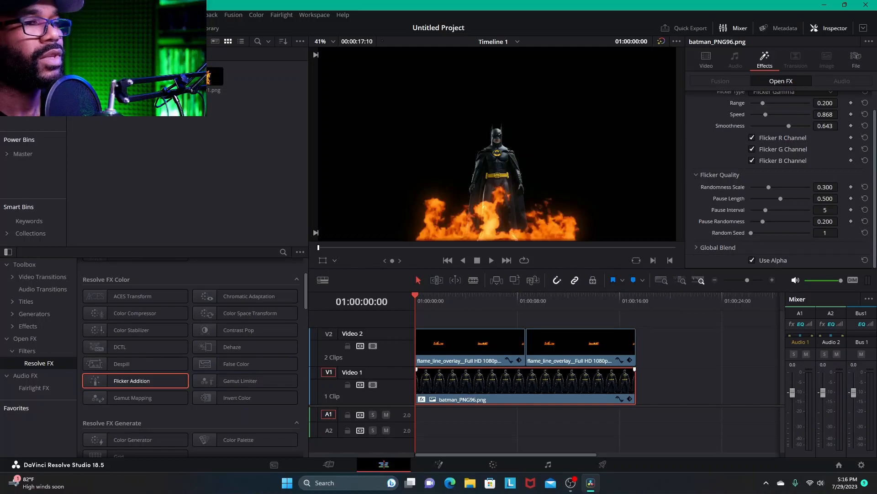
key(space)
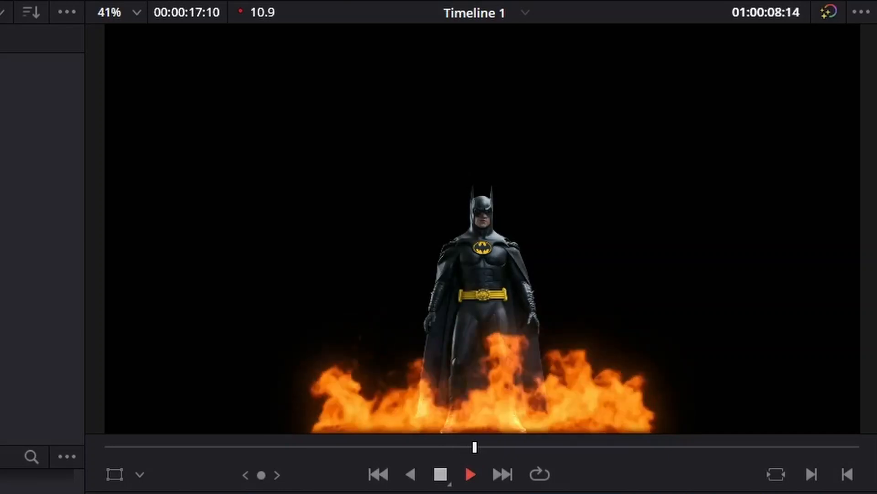
key(space)
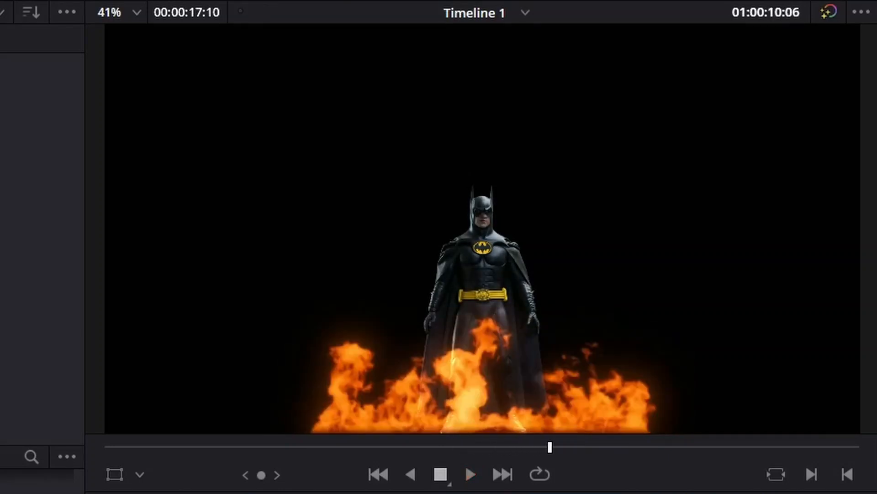
key(Home)
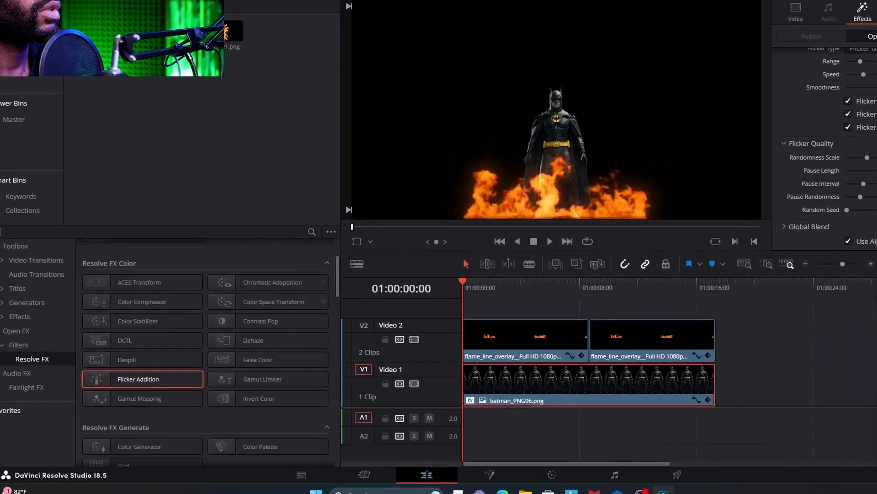
- Apply the Glow effect from the Resolve FX Light group to the Batman clip on Video 1
scroll(392, 228, down, 10)
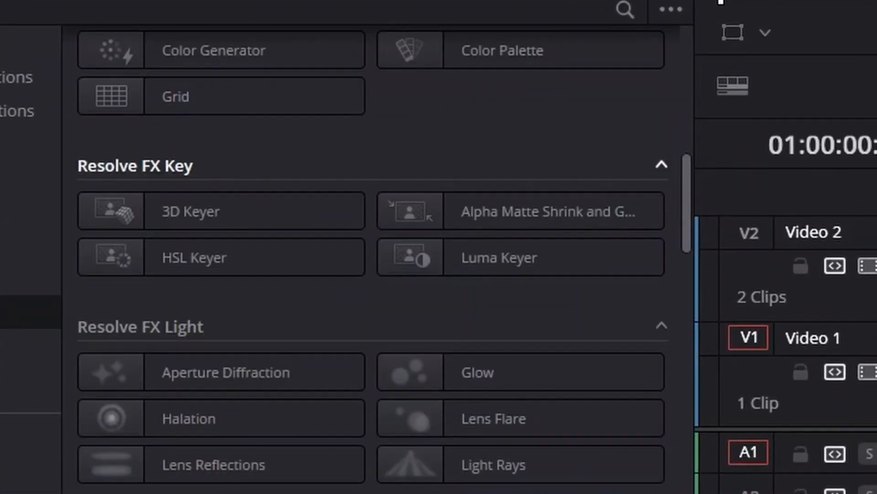
click(192, 372)
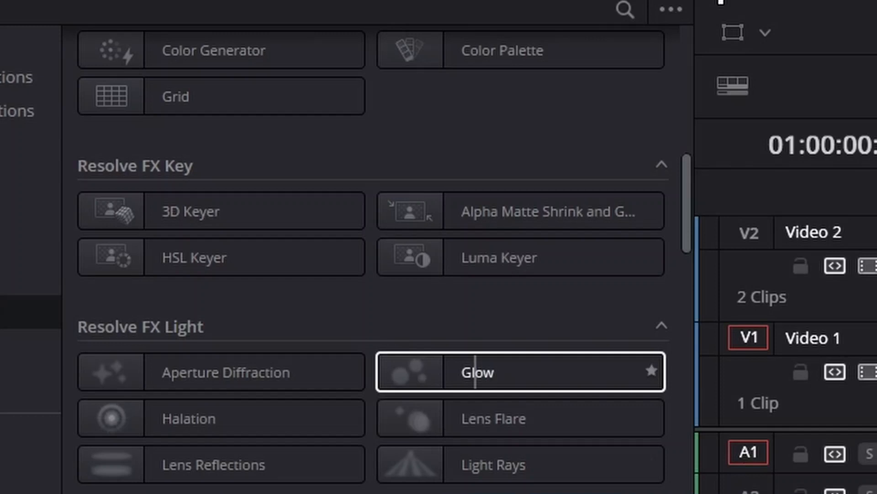
drag(475, 372, 600, 370)
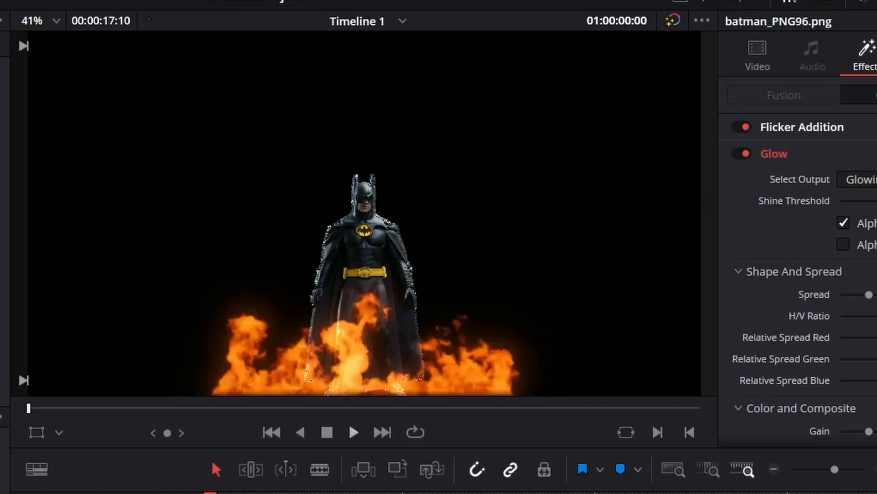
- Play the opening seconds twice to examine the glow on Batman, returning the playhead to the start each time
key(space)
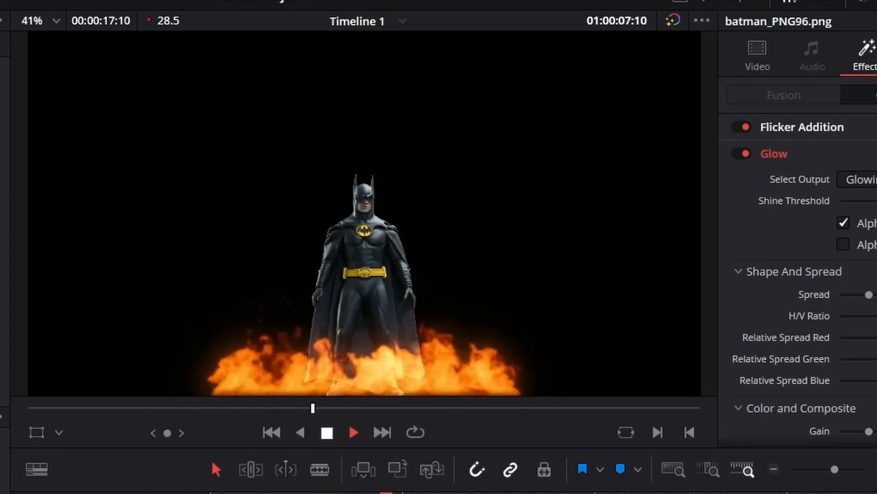
key(space)
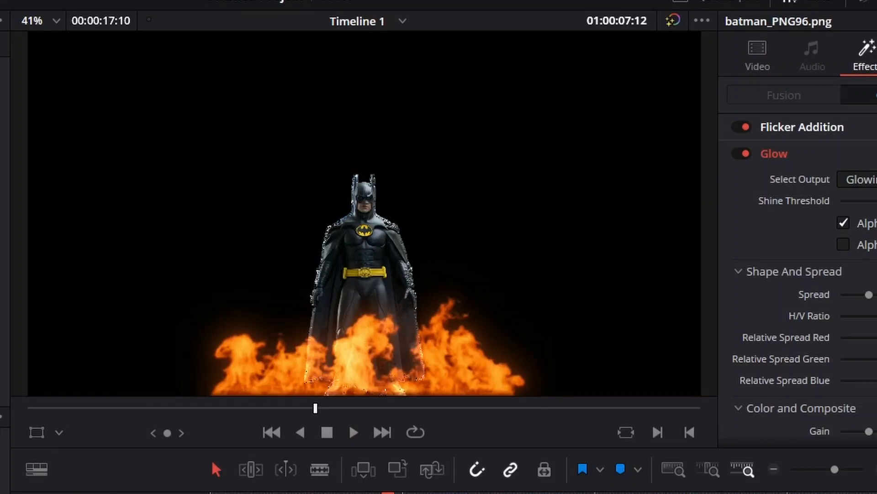
key(Home)
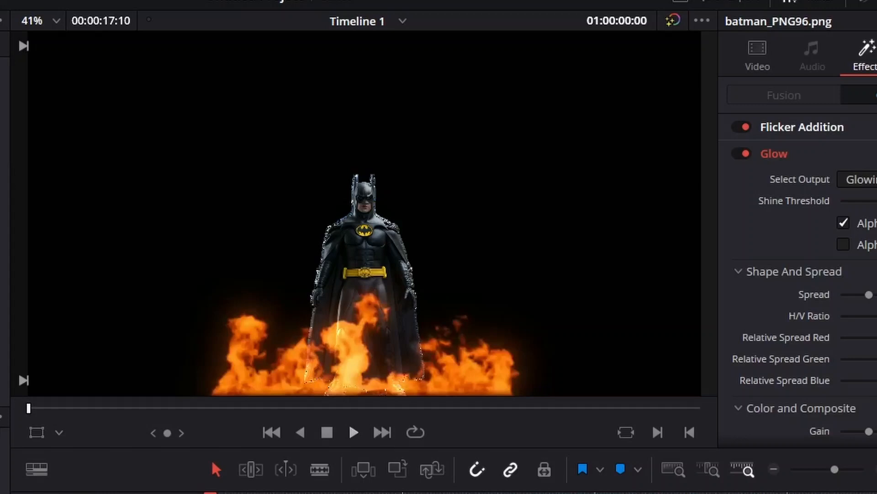
key(space)
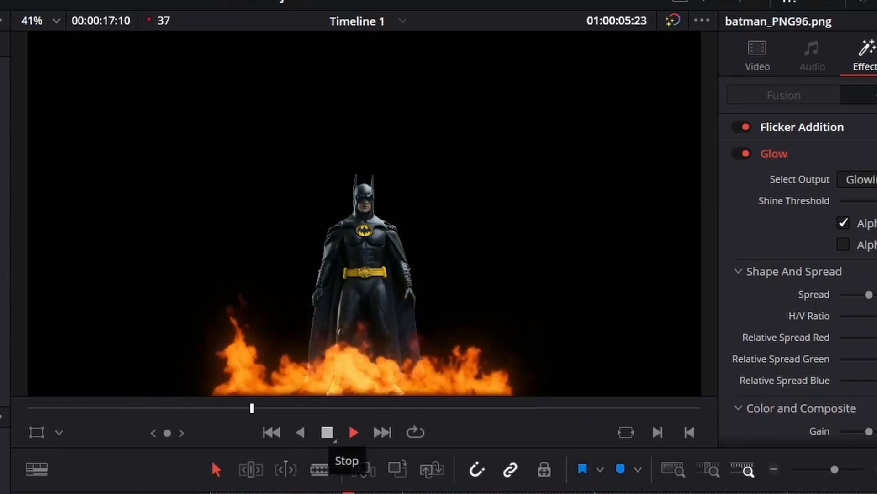
key(space)
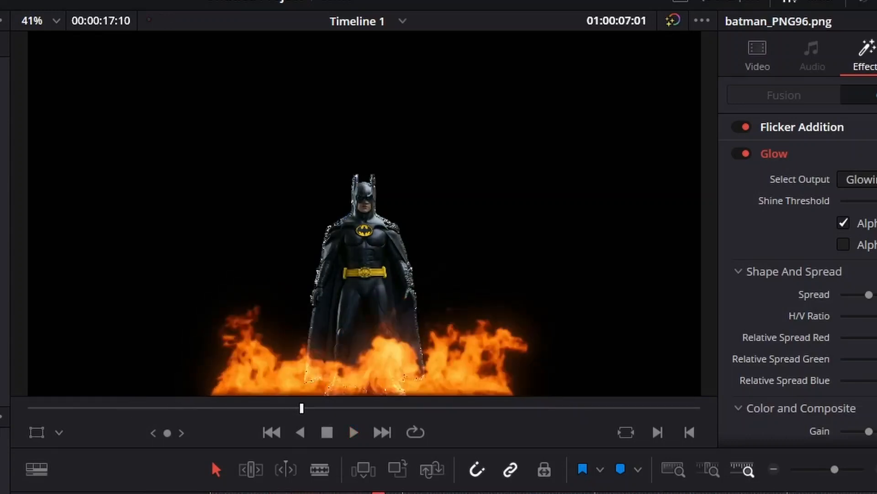
key(Home)
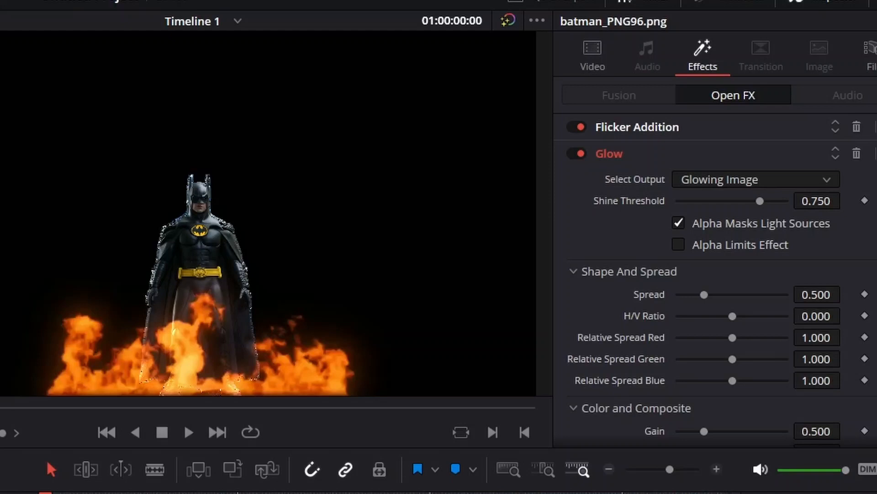
- Move the playhead to 01:00:04:12 and lower the Glow's Shine Threshold to 0.108
click(150, 493)
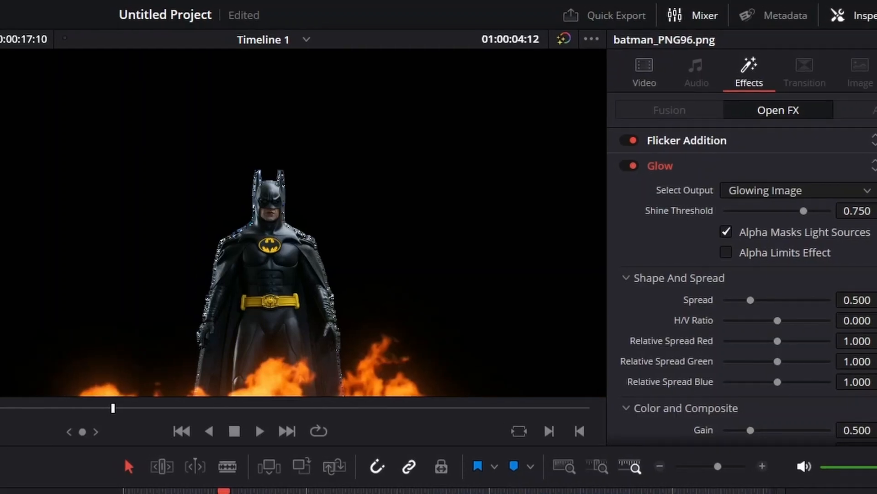
drag(804, 211, 749, 210)
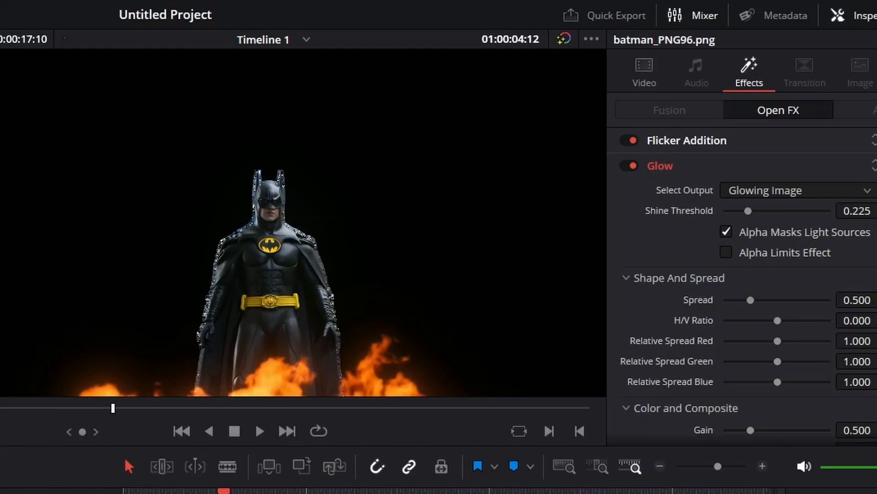
mouse_move(748, 211)
mouse_down()
mouse_move(729, 211)
mouse_move(830, 210)
mouse_move(724, 211)
mouse_move(763, 210)
mouse_move(736, 211)
mouse_up()
- Set the Glow's Spread to 0.713 and preview the clip from the start of the timeline
scroll(742, 283, down, 2)
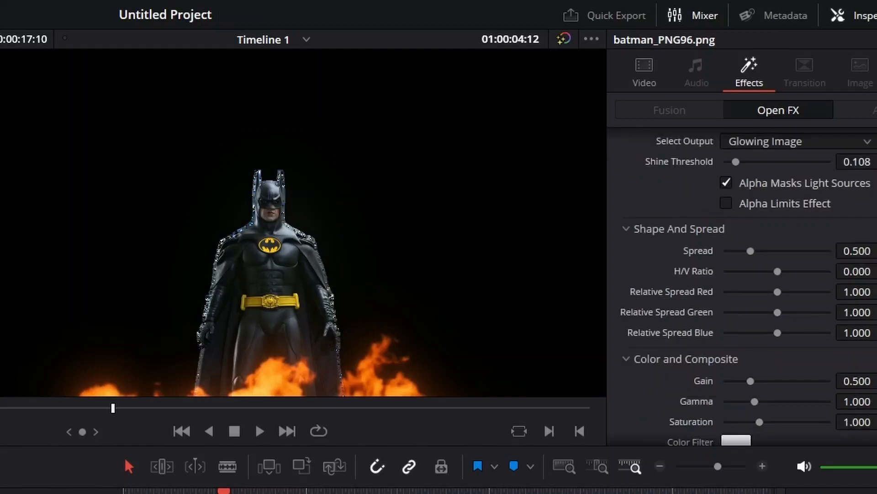
drag(750, 251, 774, 251)
mouse_move(774, 251)
mouse_down()
mouse_move(801, 251)
mouse_move(762, 251)
mouse_up()
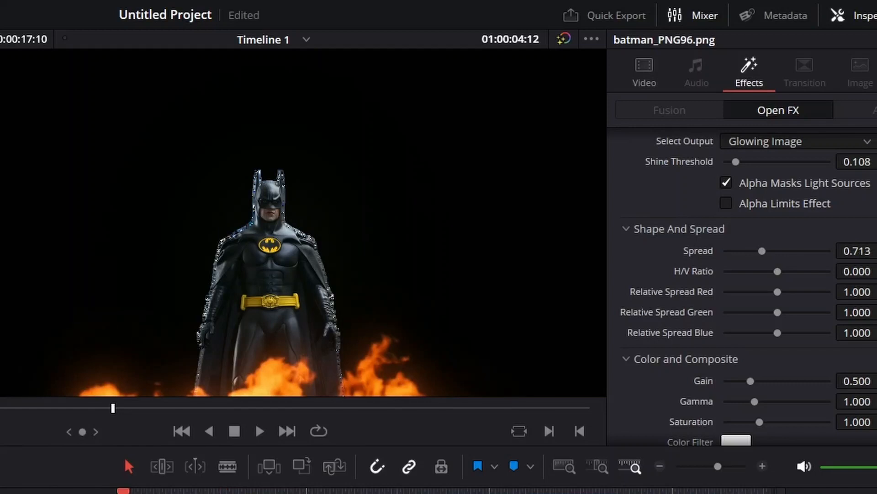
key(Home)
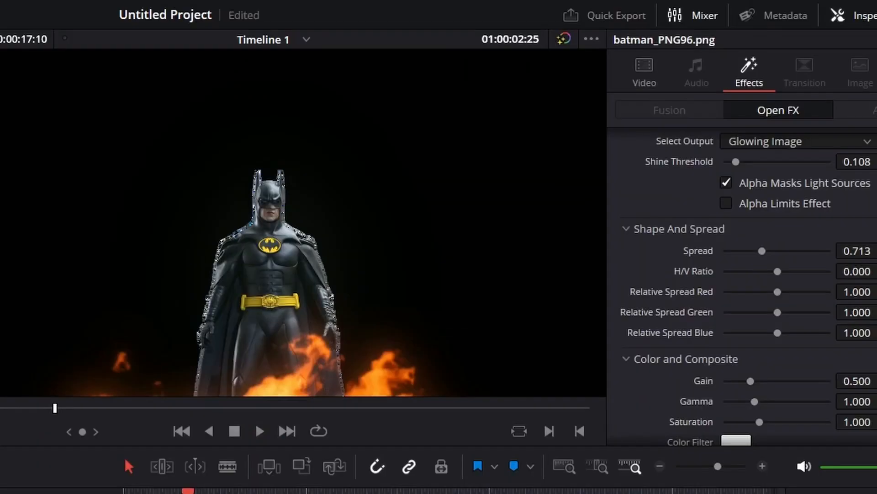
- Set the Glow's Color Filter to the flame orange #fd9515, sampled from the fire in the viewer
scroll(740, 275, down, 4)
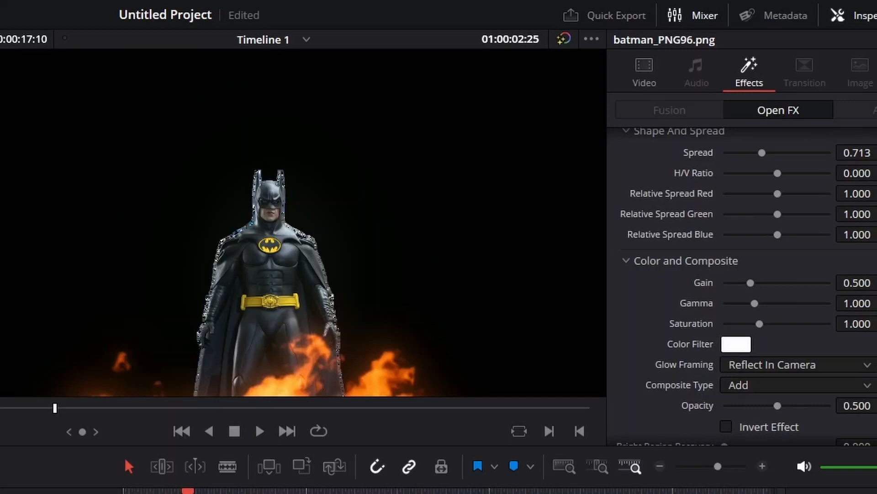
click(737, 344)
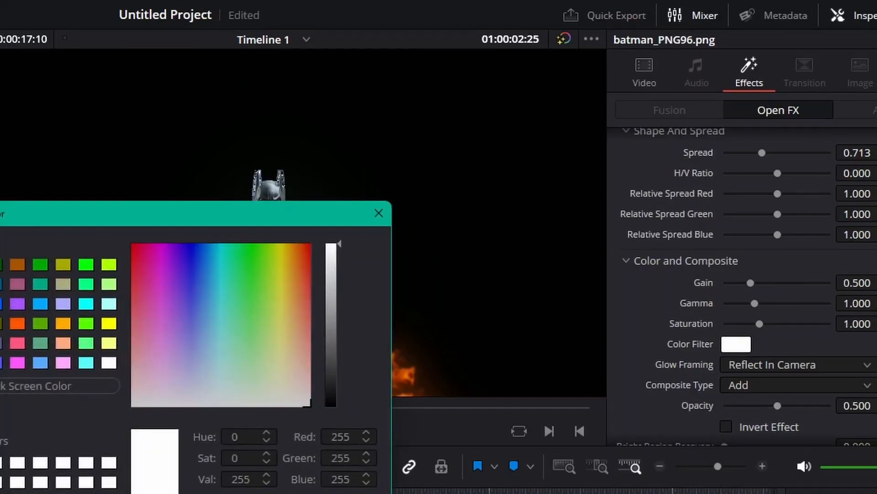
drag(183, 219, 0, 158)
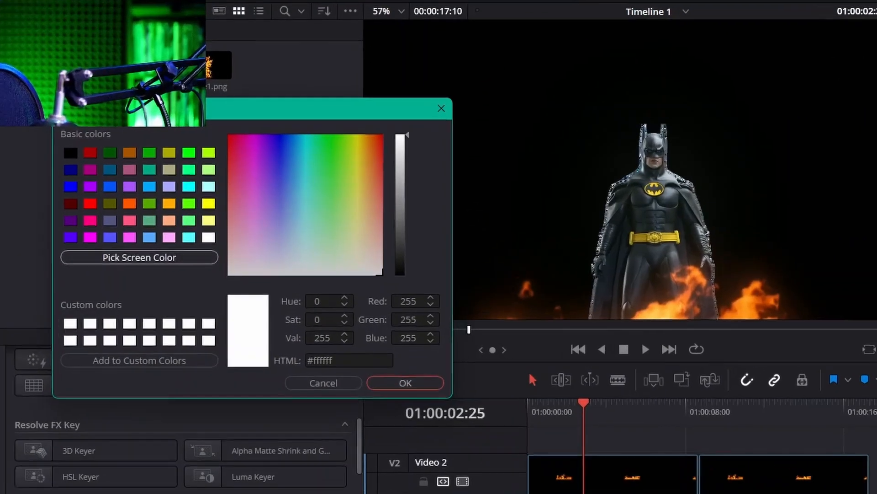
click(155, 200)
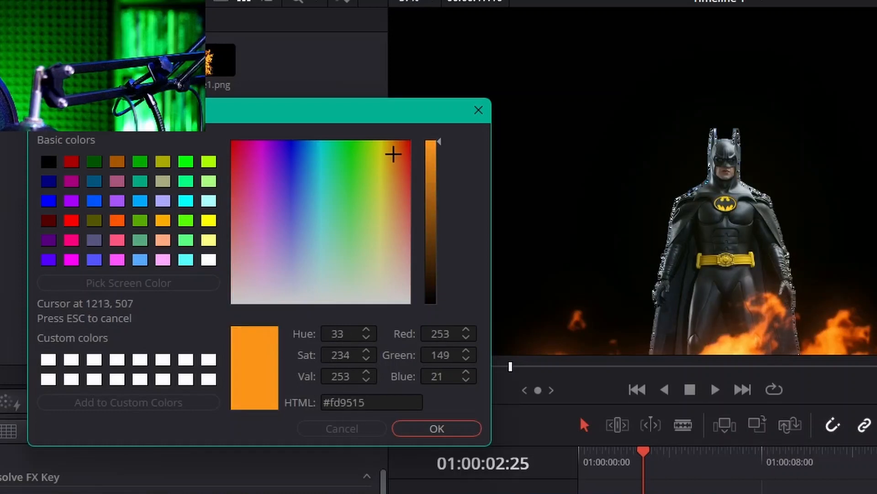
click(846, 336)
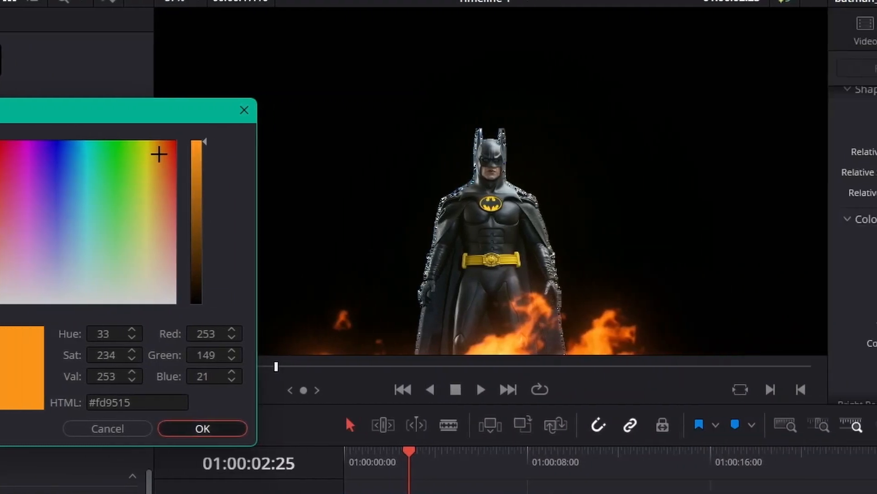
click(437, 428)
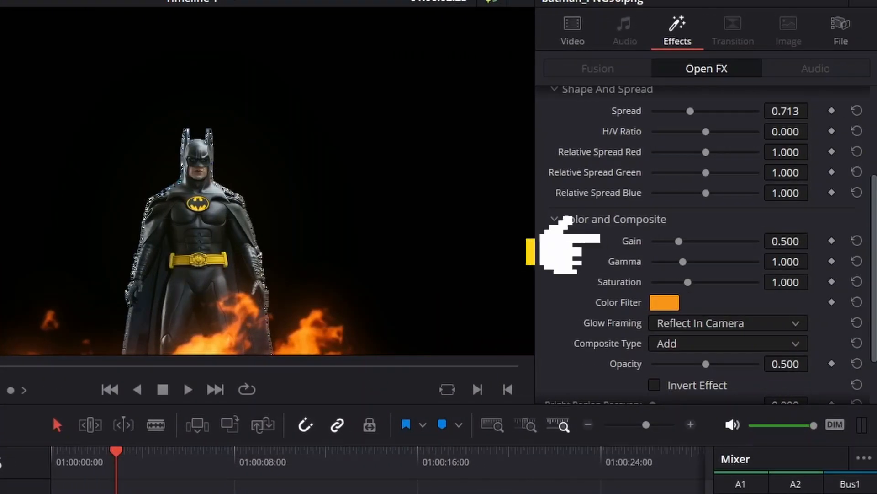
- Raise the Glow's Gain to 0.899 and Gamma to 1.090
drag(679, 241, 700, 241)
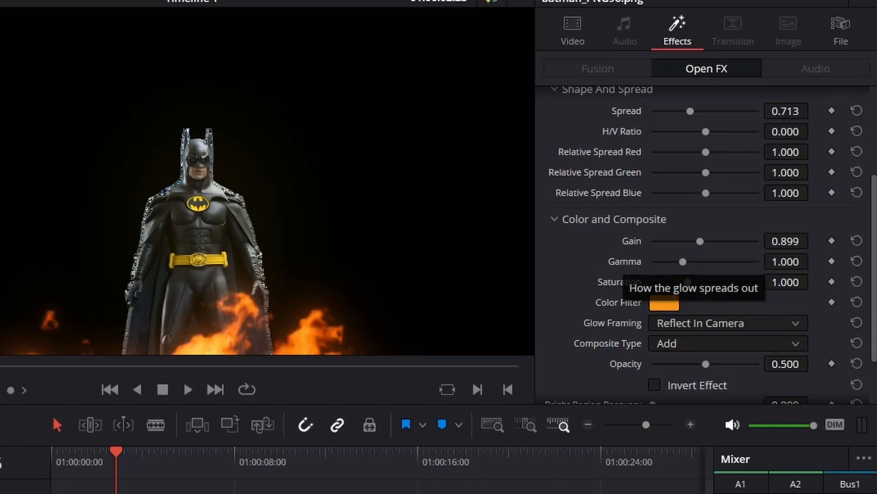
mouse_move(683, 262)
mouse_down()
mouse_move(702, 261)
mouse_move(686, 261)
mouse_up()
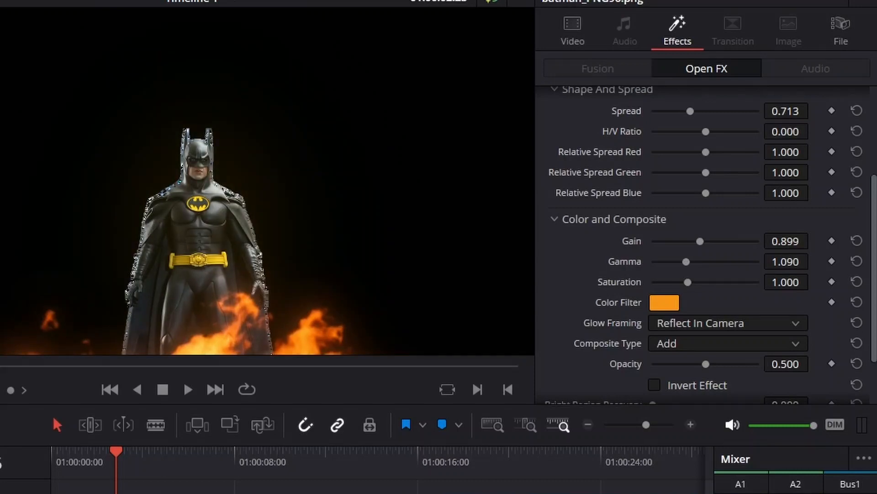
- Change the Glow's Composite Type to Difference
click(729, 343)
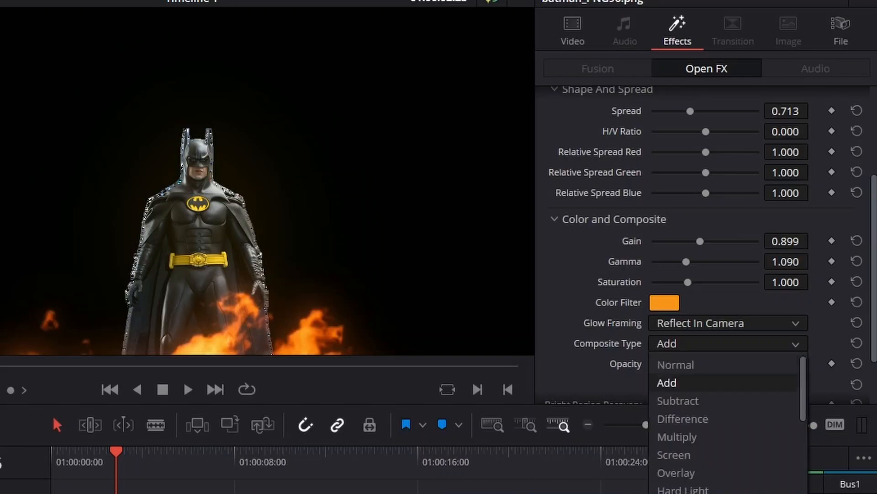
scroll(681, 419, down, 1)
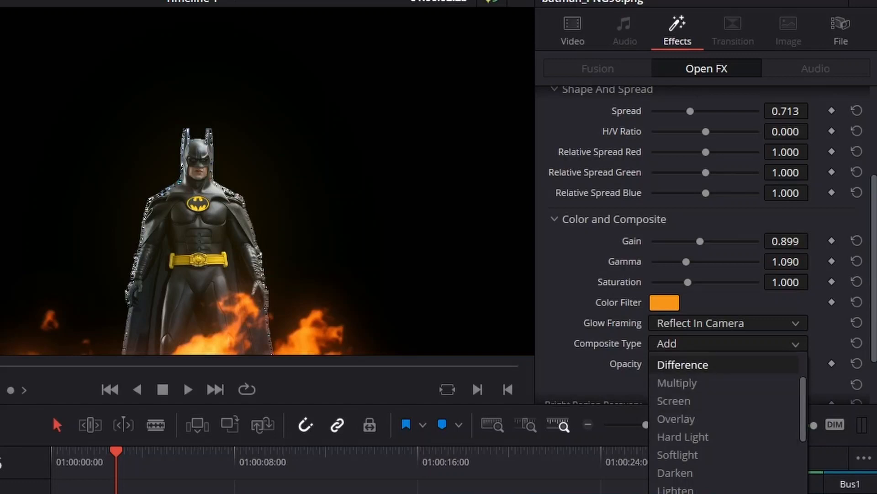
click(682, 364)
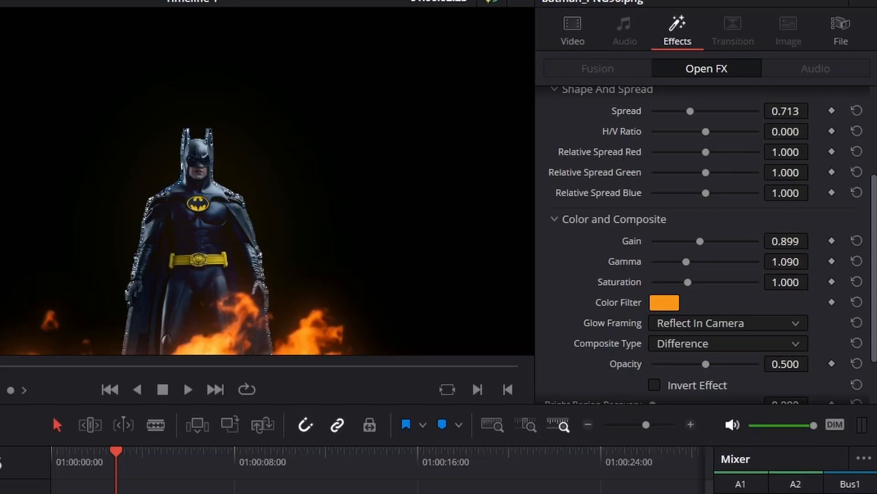
- Set the Glow's Opacity to 0.628 and preview the clip from the start of the timeline
mouse_move(706, 365)
mouse_down()
mouse_move(758, 364)
mouse_move(662, 364)
mouse_move(701, 364)
mouse_up()
click(857, 363)
drag(706, 365, 719, 364)
drag(116, 452, 52, 451)
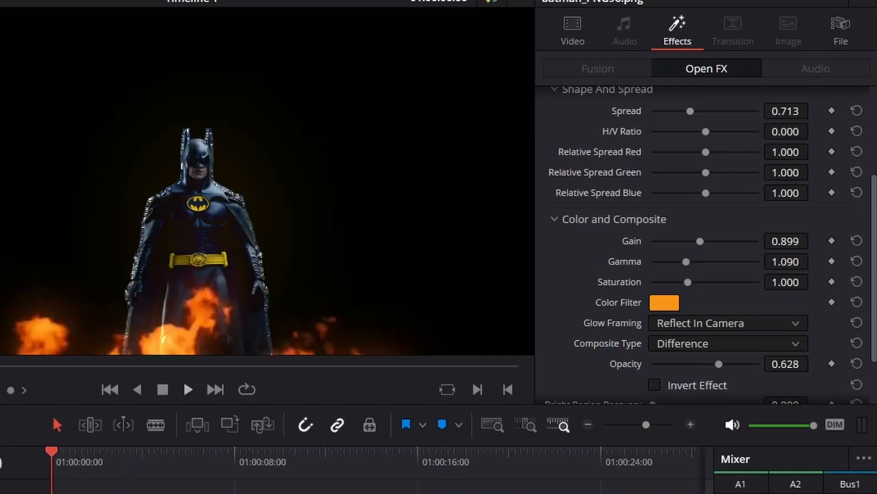
key(space)
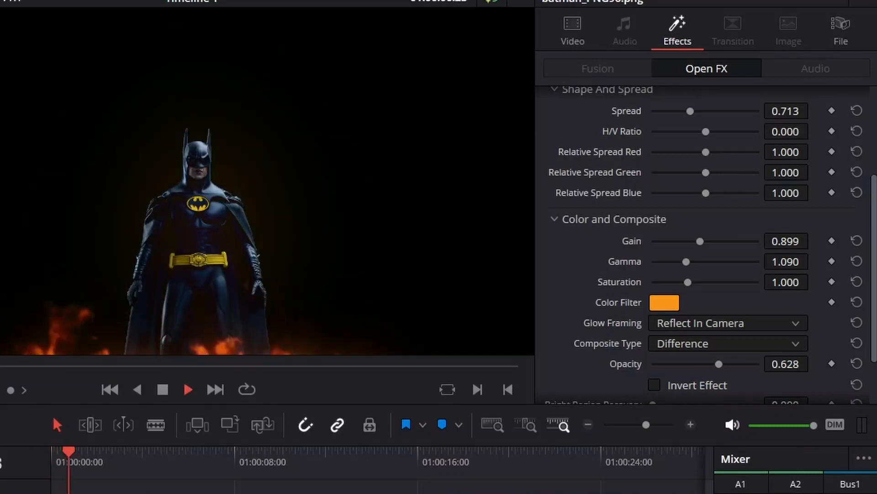
key(space)
key(Home)
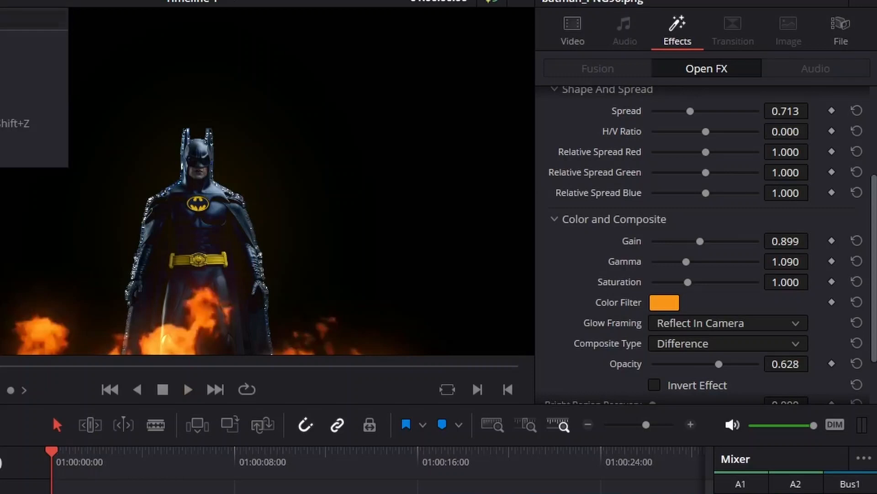
key(shift+z)
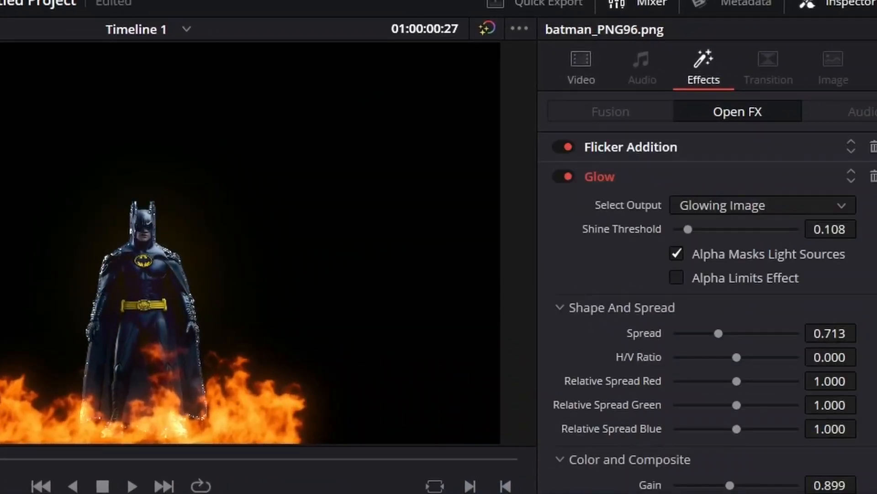
- Raise the Glow's Spread to 1.721 and Saturation to 2.000, checking the result in playback from the start
drag(719, 334, 780, 334)
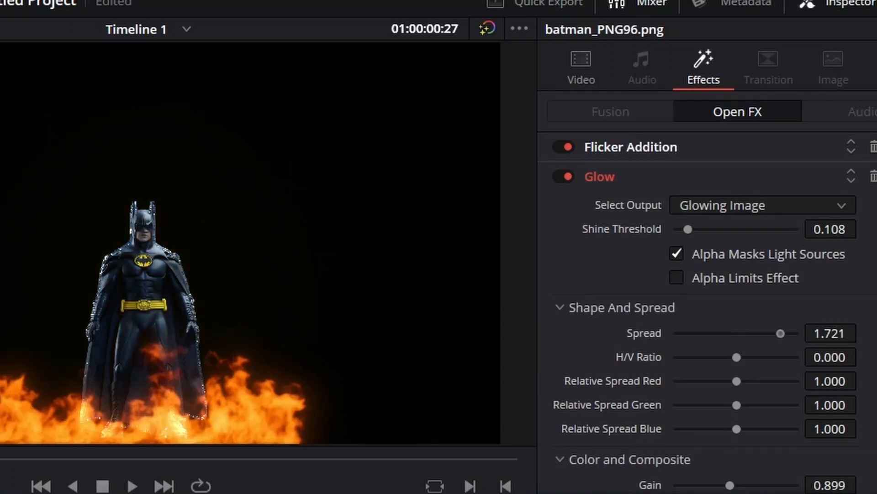
scroll(708, 310, down, 3)
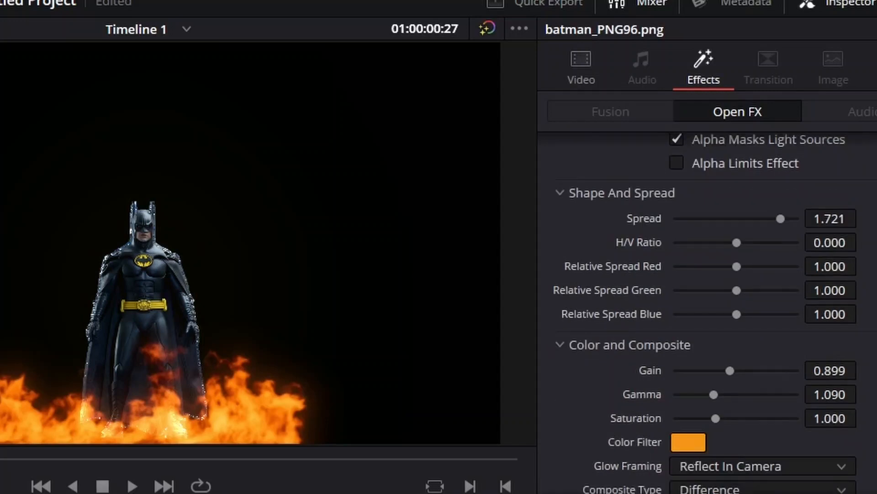
drag(716, 418, 757, 418)
key(Home)
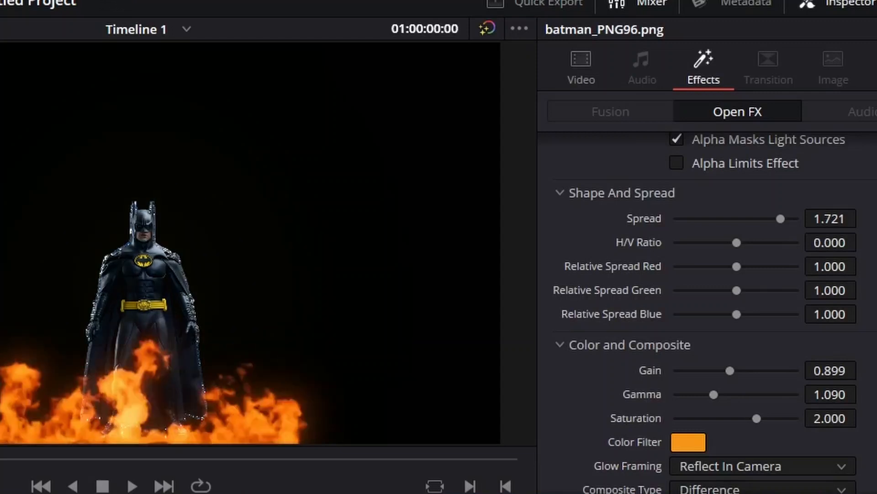
key(space)
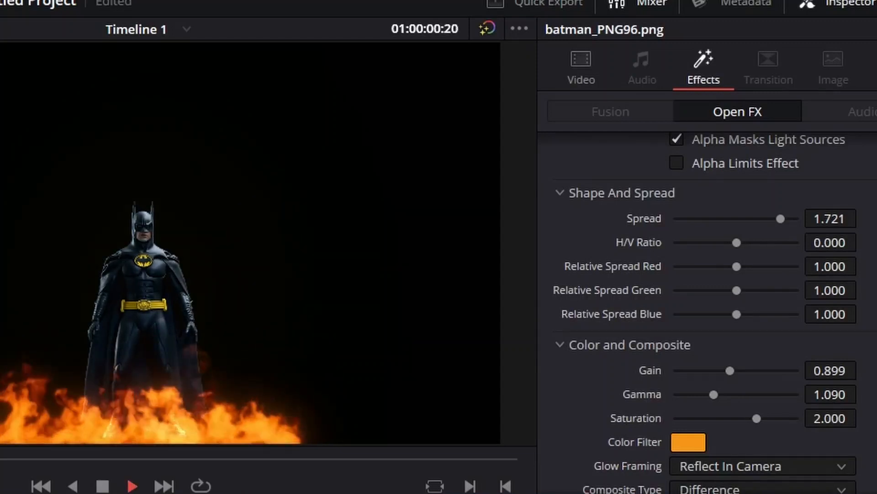
key(space)
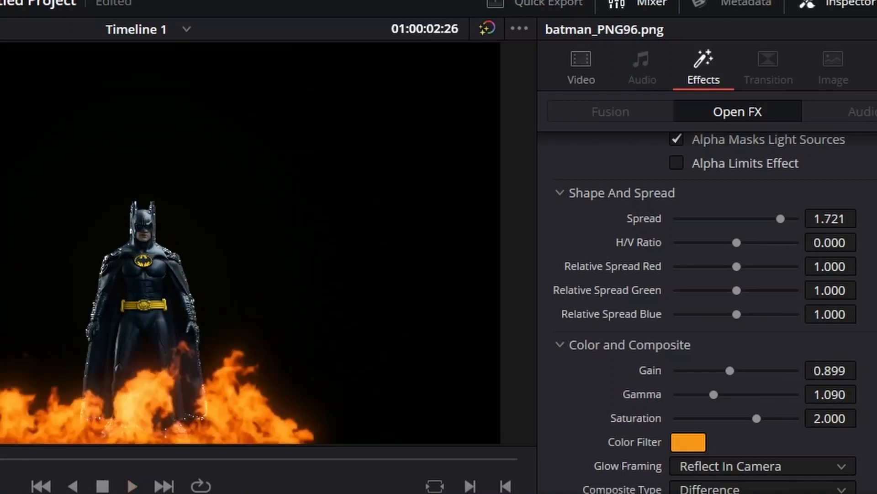
- Set the Glow's Gain to 1.380, Gamma to 1.394 and Composite Type to Screen, and raise its Opacity to the maximum
drag(714, 394, 741, 395)
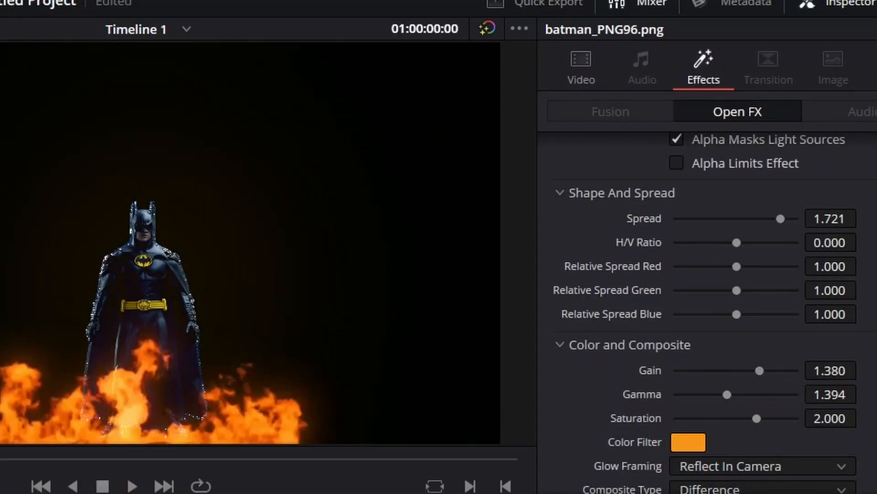
click(762, 490)
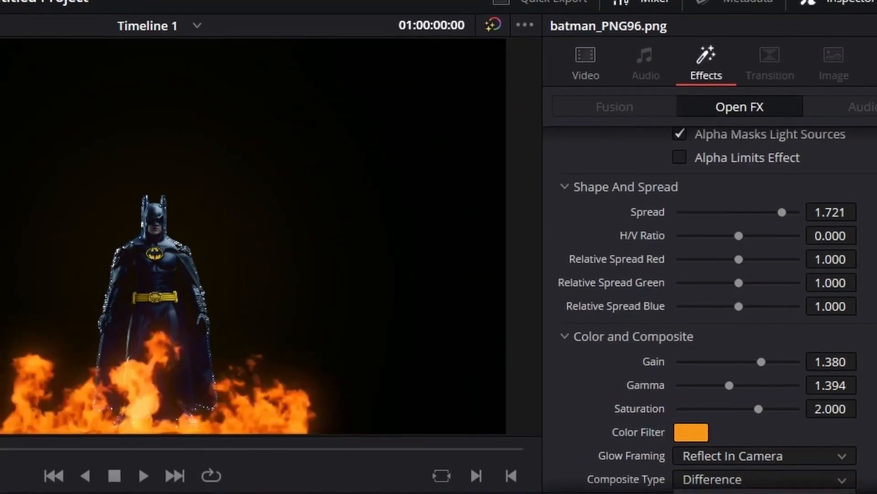
click(713, 493)
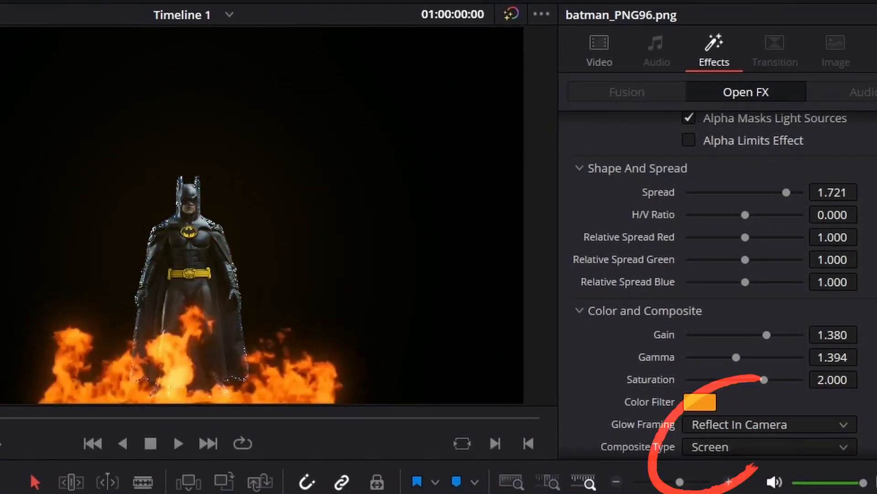
scroll(716, 320, down, 2)
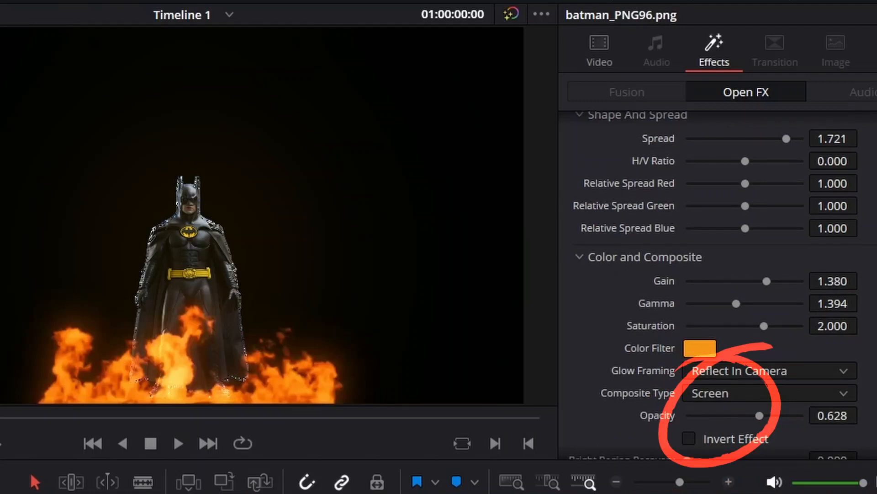
mouse_move(760, 415)
mouse_down()
mouse_move(738, 416)
mouse_move(802, 415)
mouse_up()
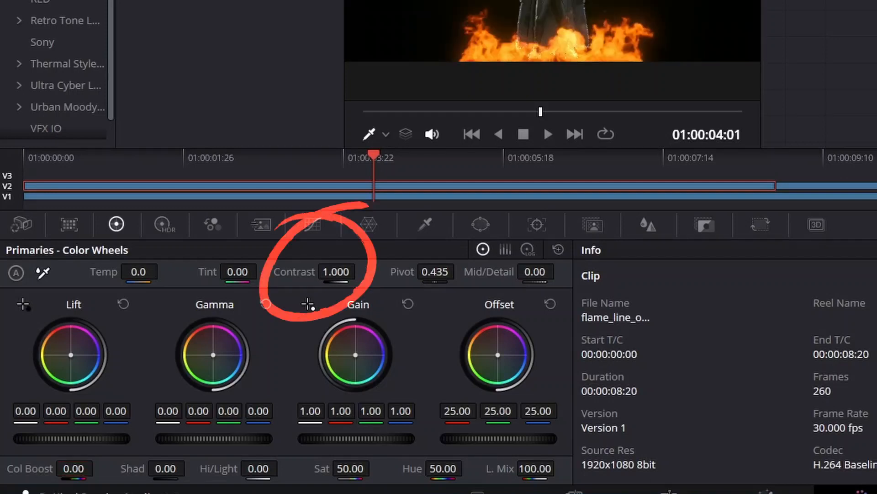
- Grade the first flame overlay clip by setting its Contrast to 1.142 and lowering its Shadows
drag(361, 270, 369, 270)
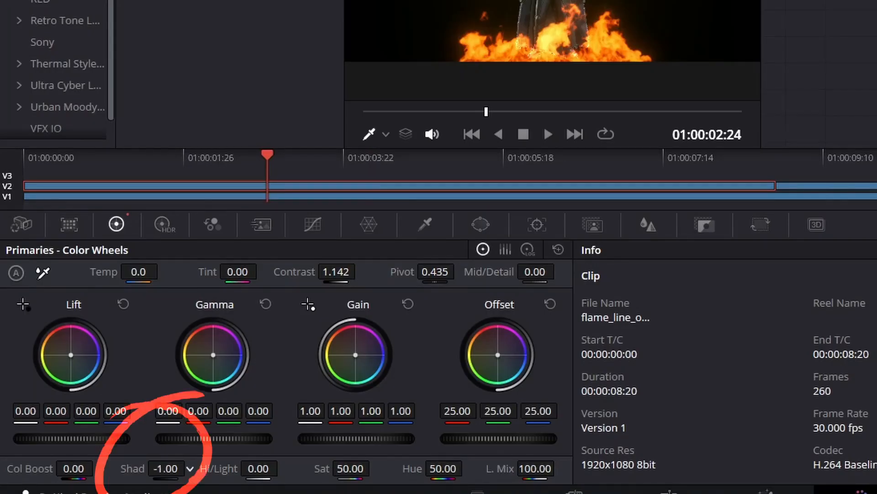
drag(165, 468, 156, 469)
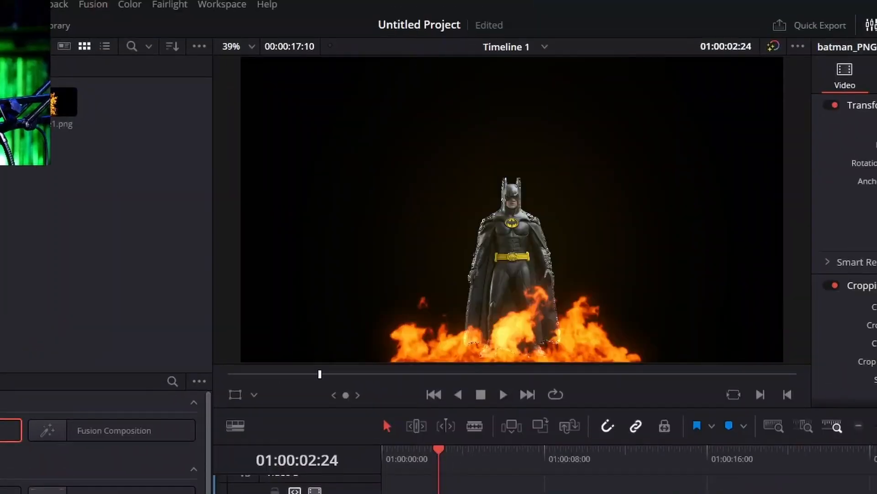
- Play the graded composite from the start of the timeline to review the fire lighting on Batman
key(Home)
key(space)
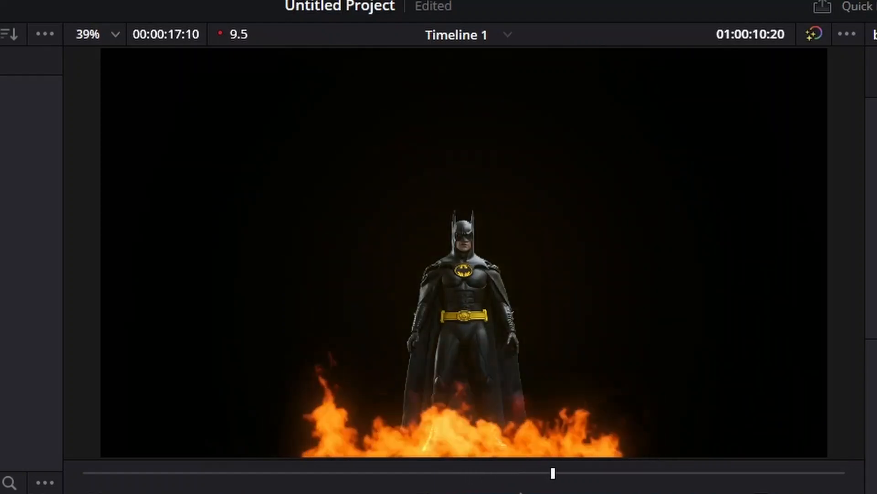
key(space)
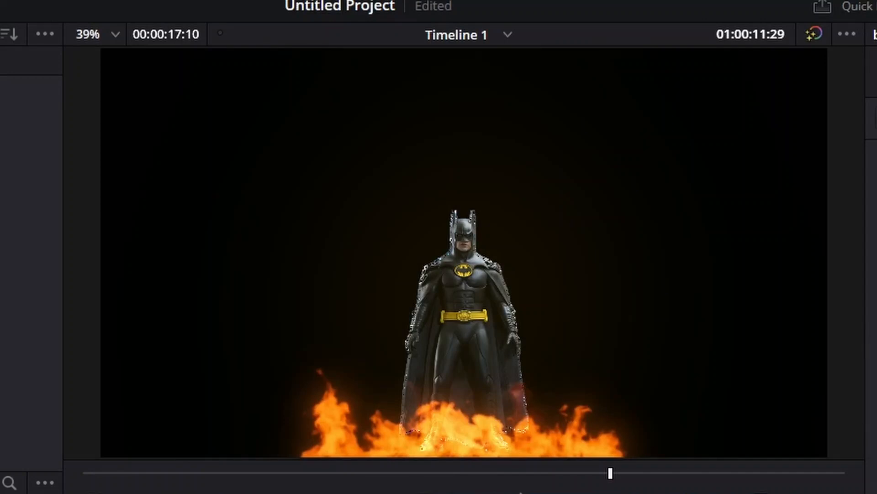
- Compare the timeline playback from the start with the Glow and Flicker effects off and with them on again
key(Home)
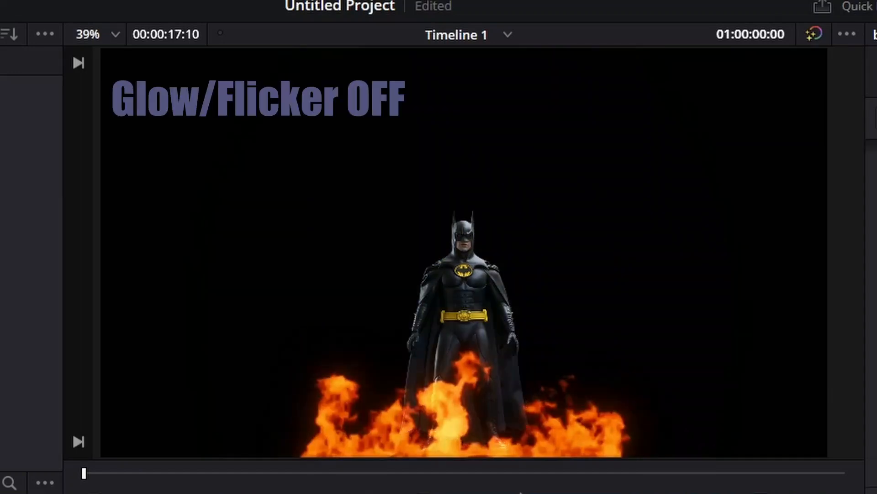
key(space)
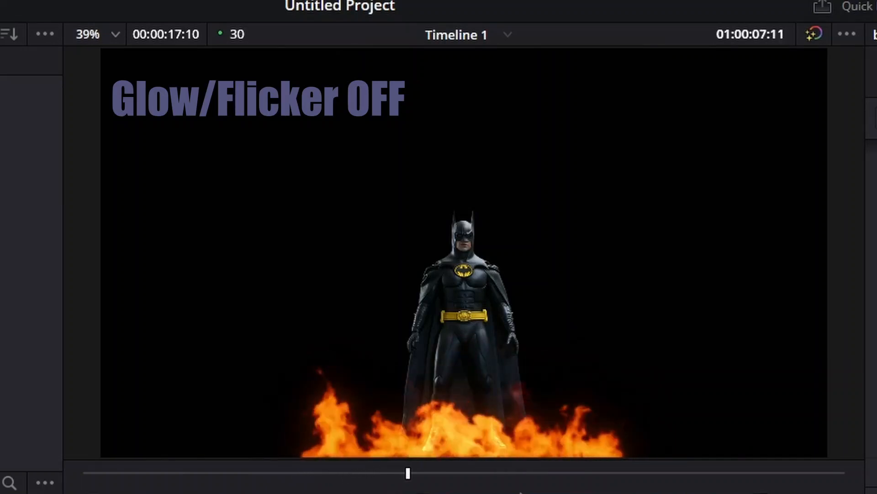
key(space)
key(Home)
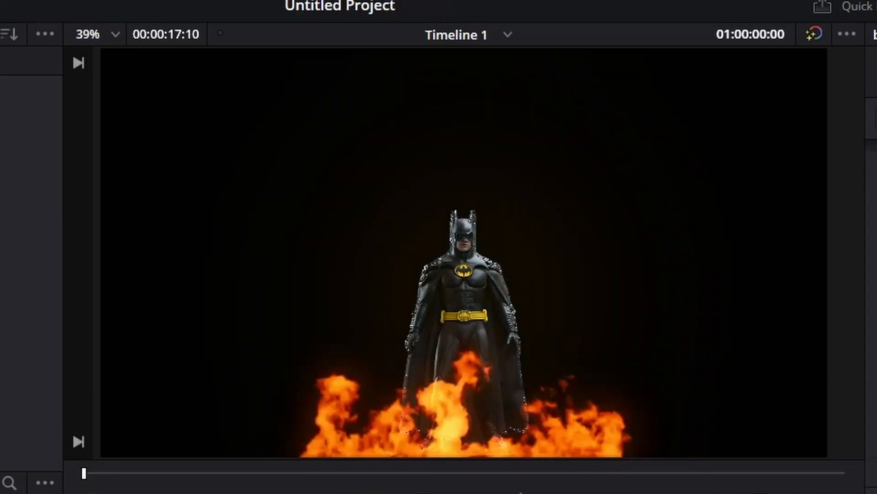
key(space)
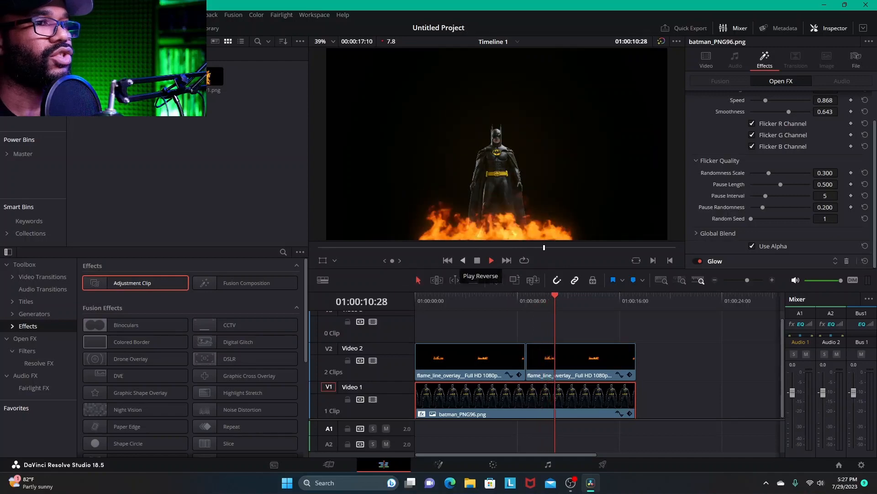
click(478, 260)
click(571, 482)
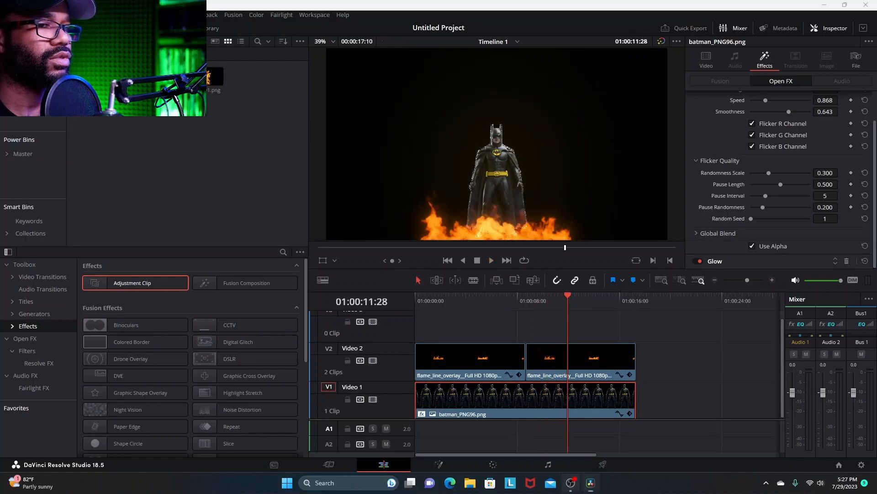